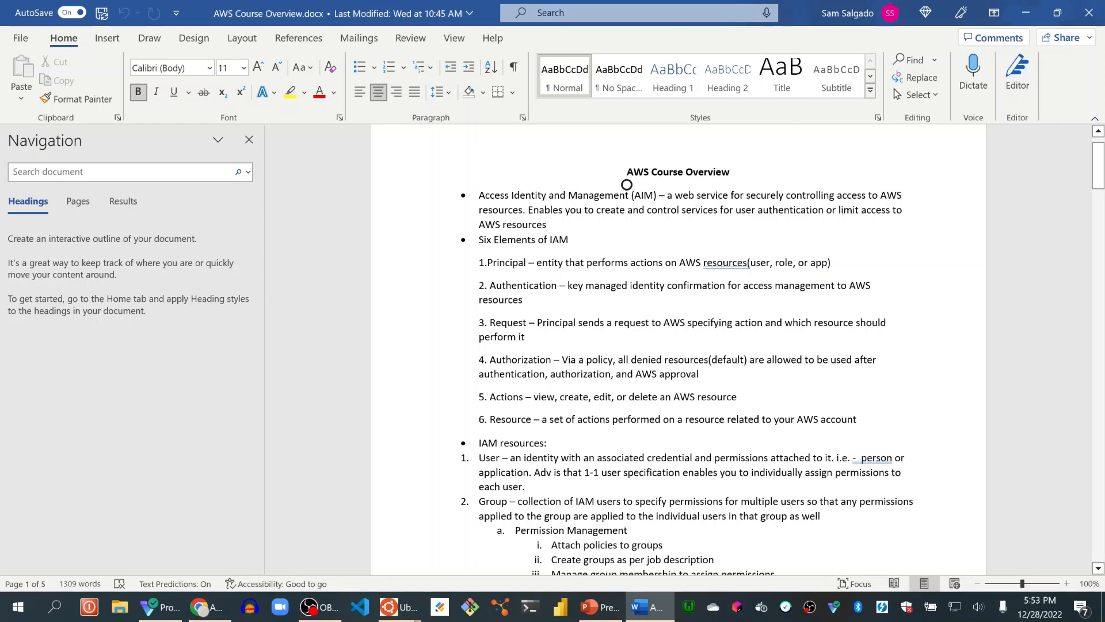
Read through the AWS Course Overview notes on the six elements of IAM and the IAM resources.
{"action": "scroll", "coordinate": [627, 184], "scroll_direction": "down", "scroll_amount": 1}
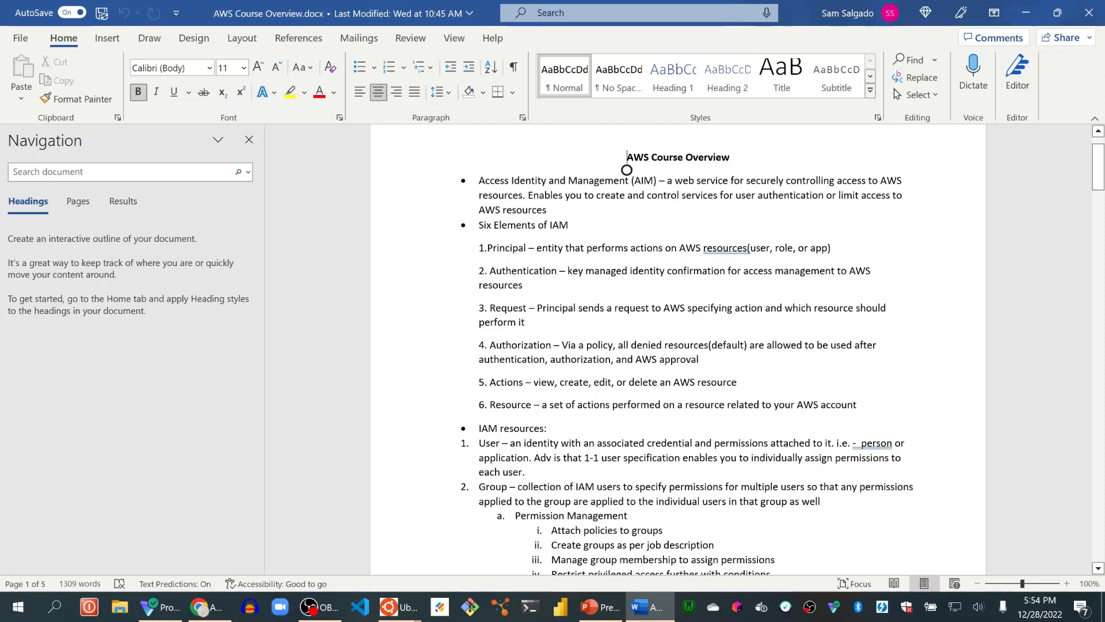
{"action": "scroll", "coordinate": [626, 169], "scroll_direction": "down", "scroll_amount": 3}
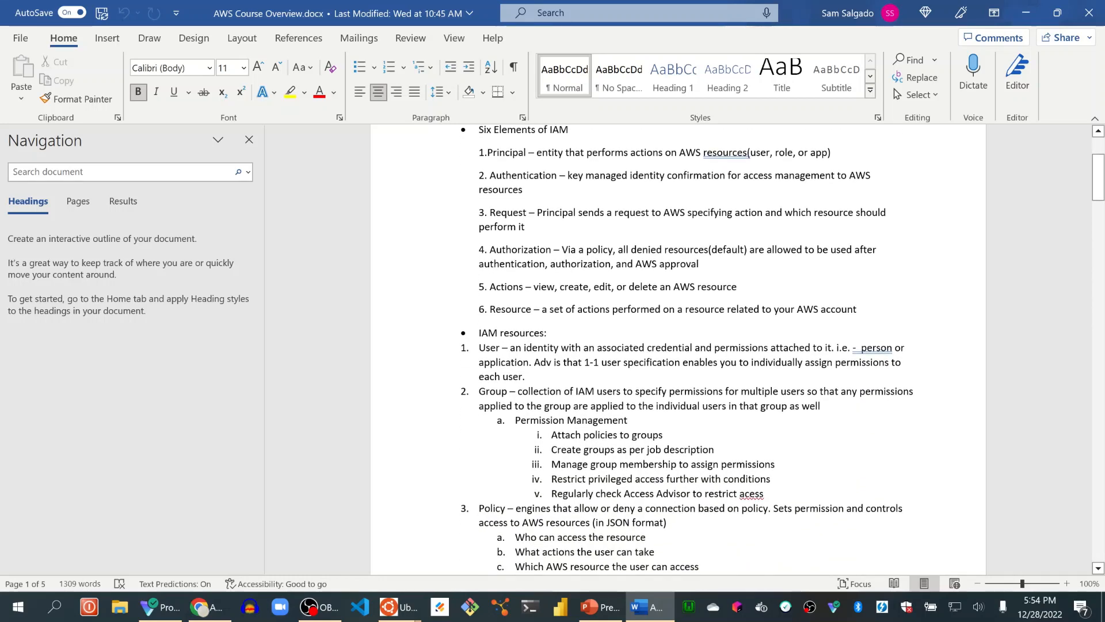
{"action": "scroll", "coordinate": [668, 345], "scroll_direction": "down", "scroll_amount": 1}
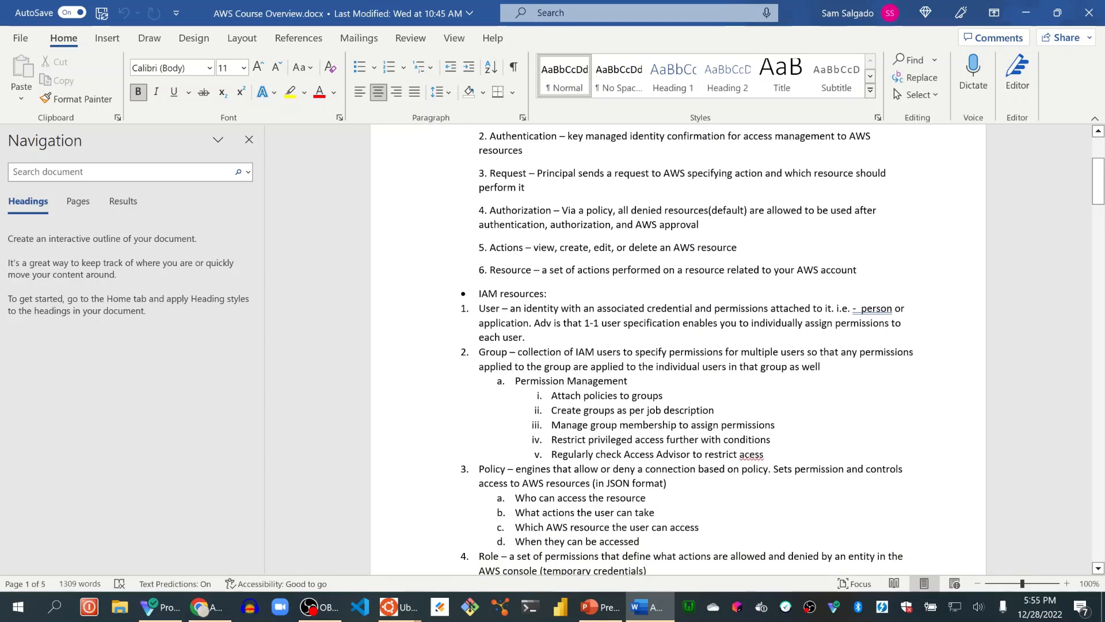
Minimize the course notes and switch to the AWS Management Console in Chrome, maximizing its window.
{"action": "left_click", "coordinate": [1025, 16]}
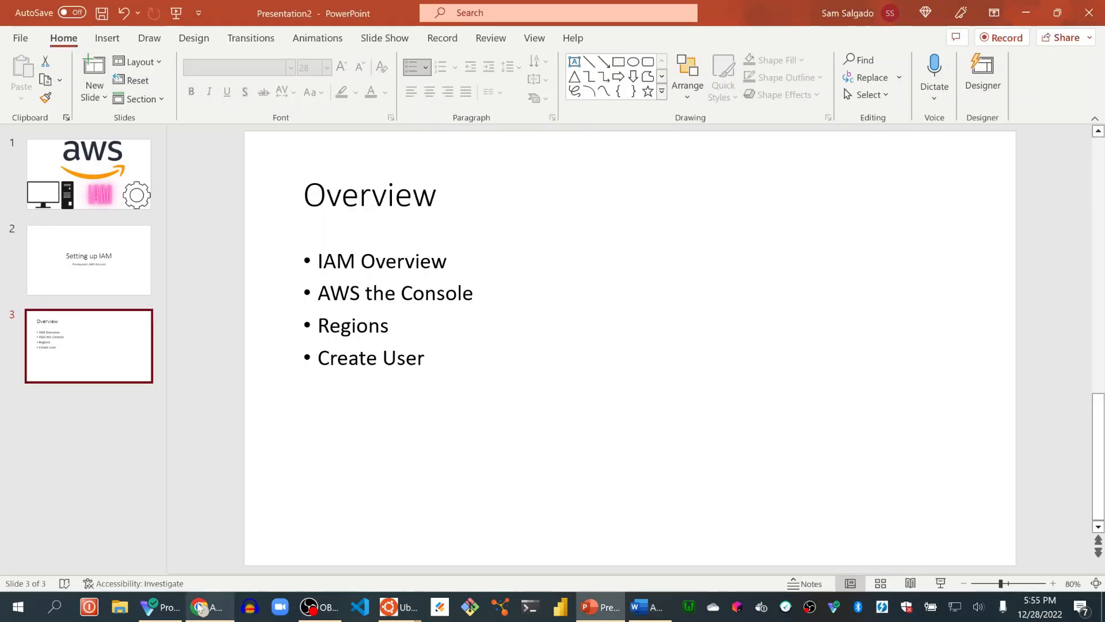
{"action": "left_click", "coordinate": [200, 609]}
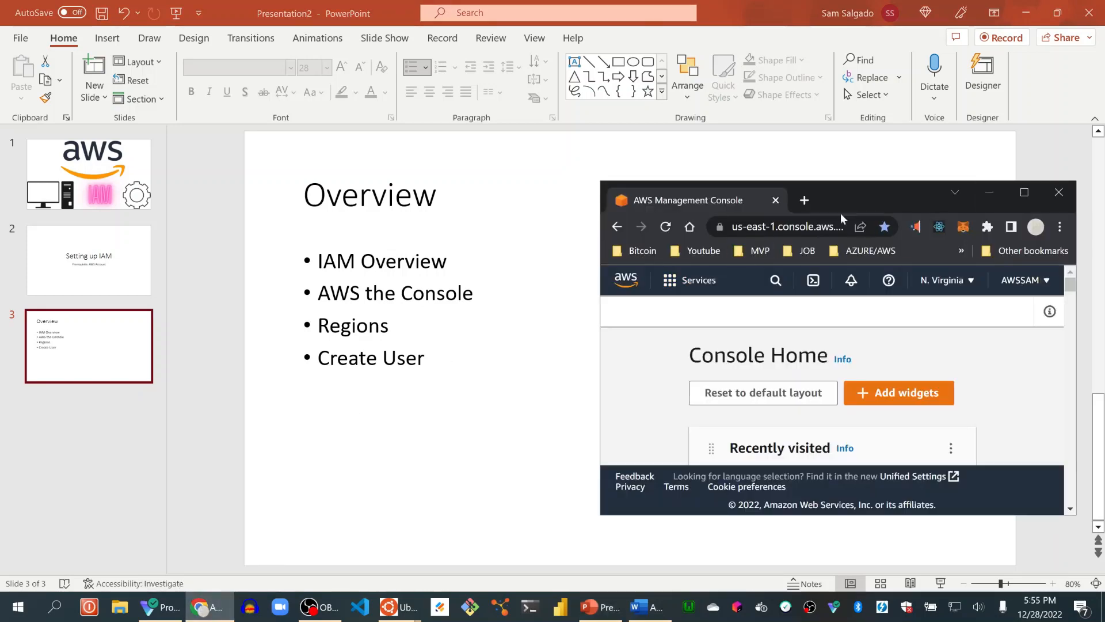
{"action": "left_click", "coordinate": [1025, 194]}
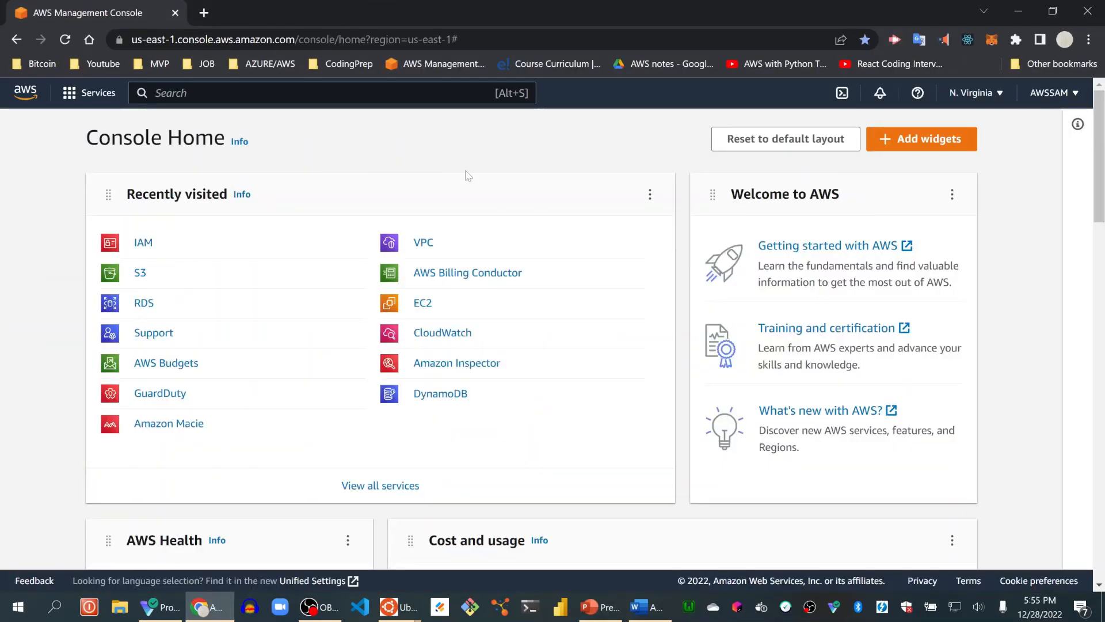
Look through the available AWS regions and switch the console to US West (Oregon).
{"action": "left_click", "coordinate": [975, 95]}
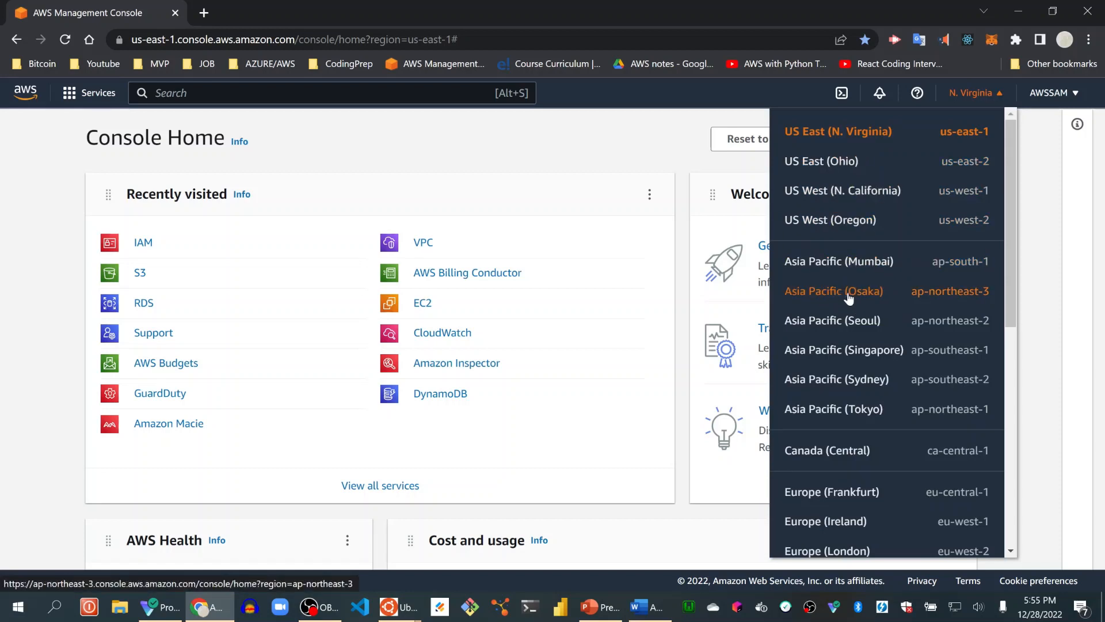
{"action": "scroll", "coordinate": [883, 360], "scroll_direction": "down", "scroll_amount": 1}
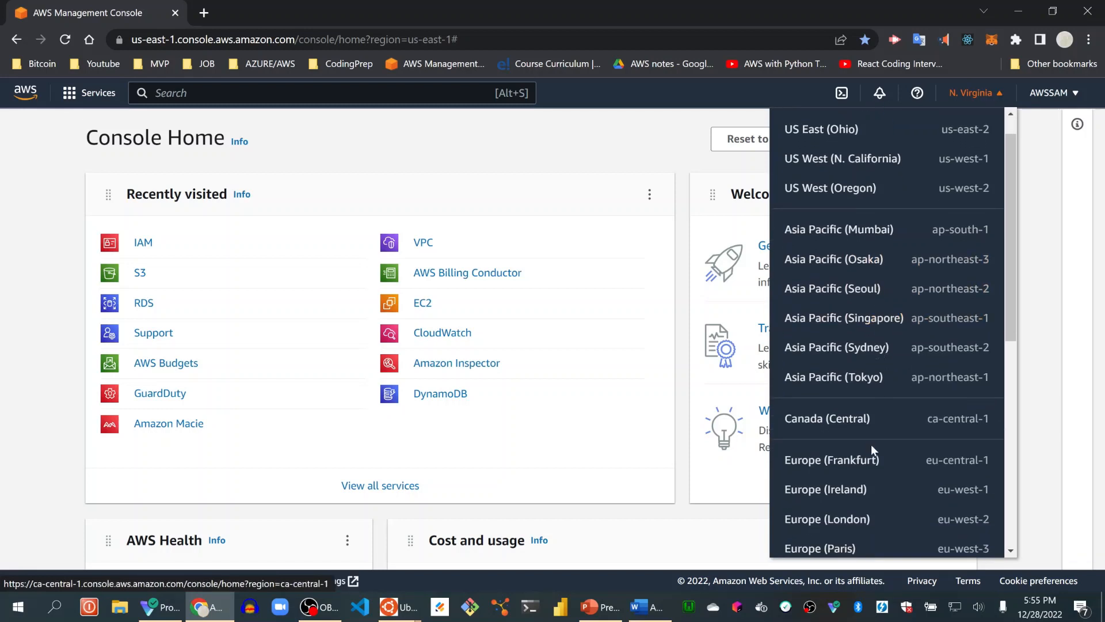
{"action": "scroll", "coordinate": [893, 394], "scroll_direction": "up", "scroll_amount": 1}
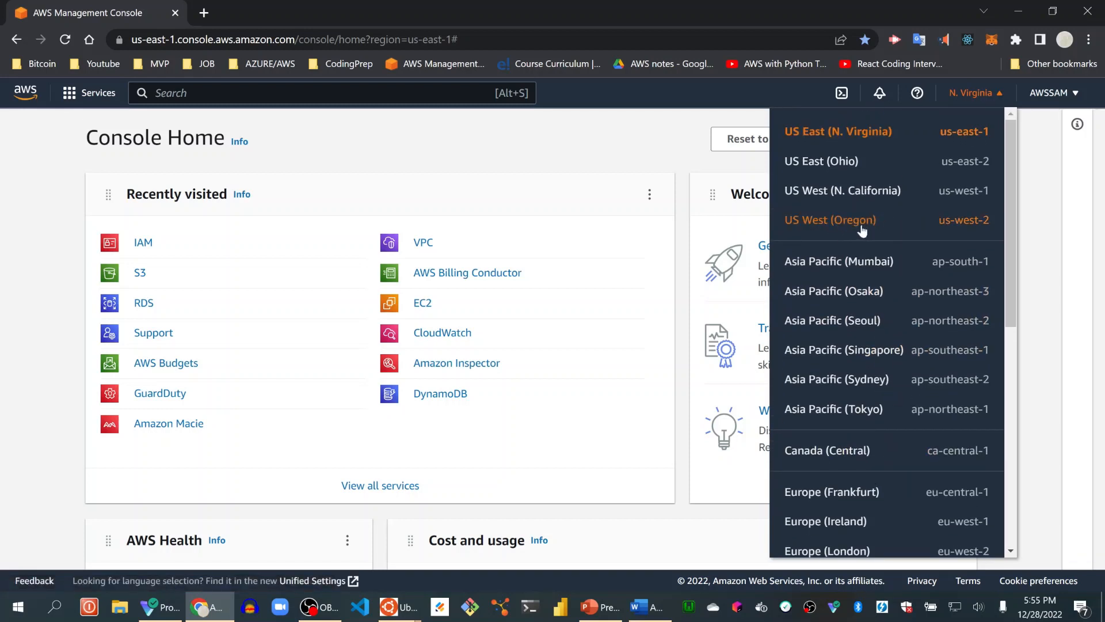
{"action": "left_click", "coordinate": [827, 225]}
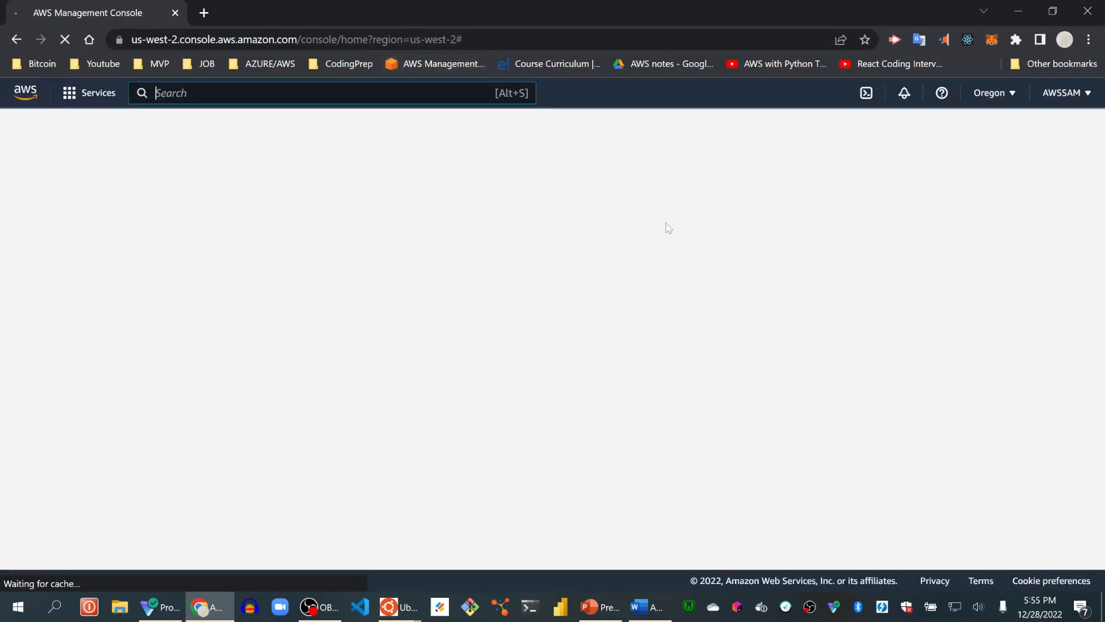
Browse the rest of the region list and switch the console region back to US East (N. Virginia).
{"action": "left_click", "coordinate": [992, 94]}
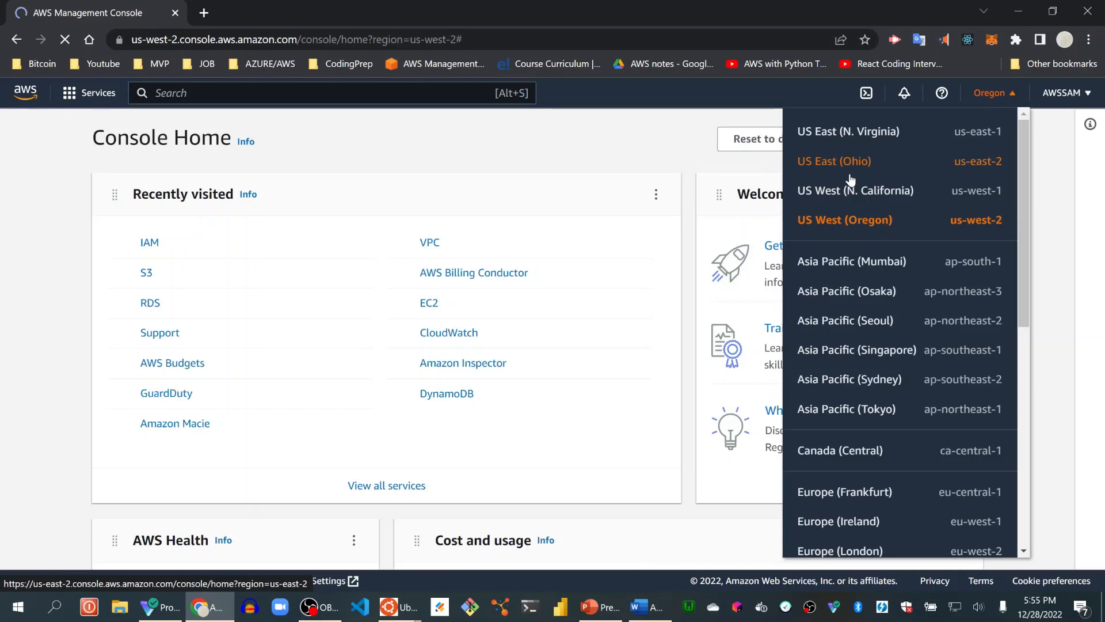
{"action": "scroll", "coordinate": [851, 176], "scroll_direction": "down", "scroll_amount": 1}
{"action": "scroll", "coordinate": [850, 174], "scroll_direction": "down", "scroll_amount": 7}
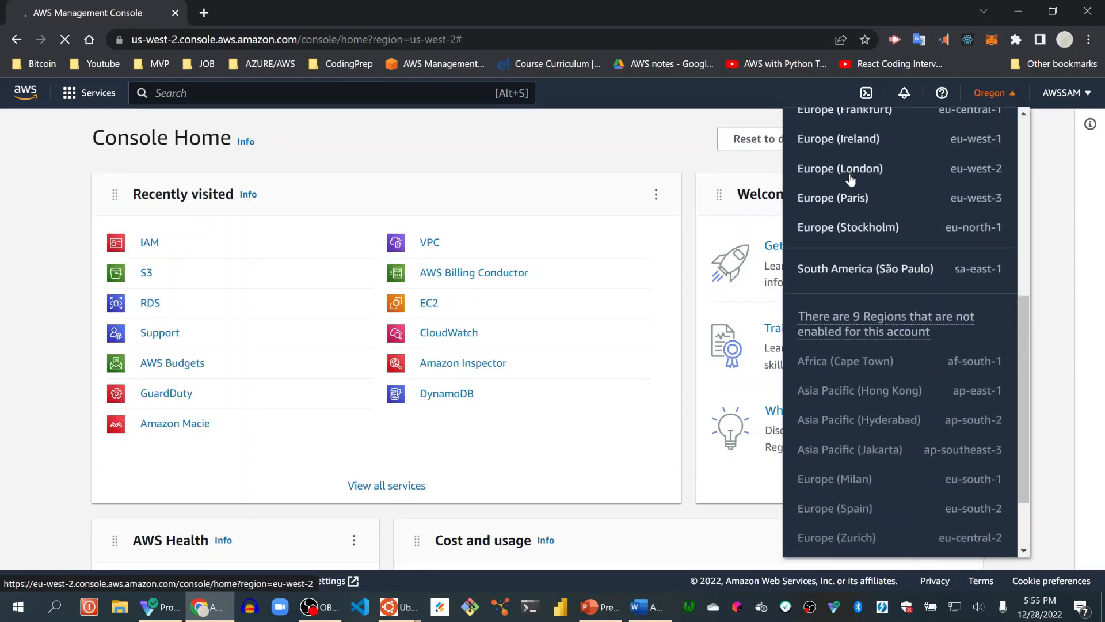
{"action": "scroll", "coordinate": [850, 174], "scroll_direction": "up", "scroll_amount": 8}
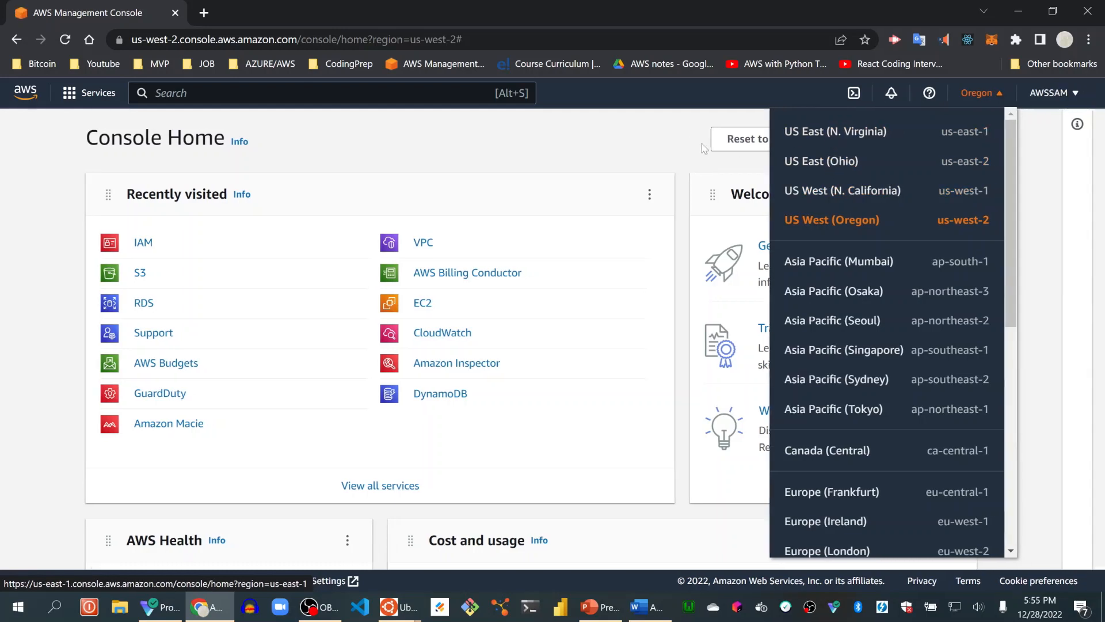
{"action": "left_click", "coordinate": [675, 139]}
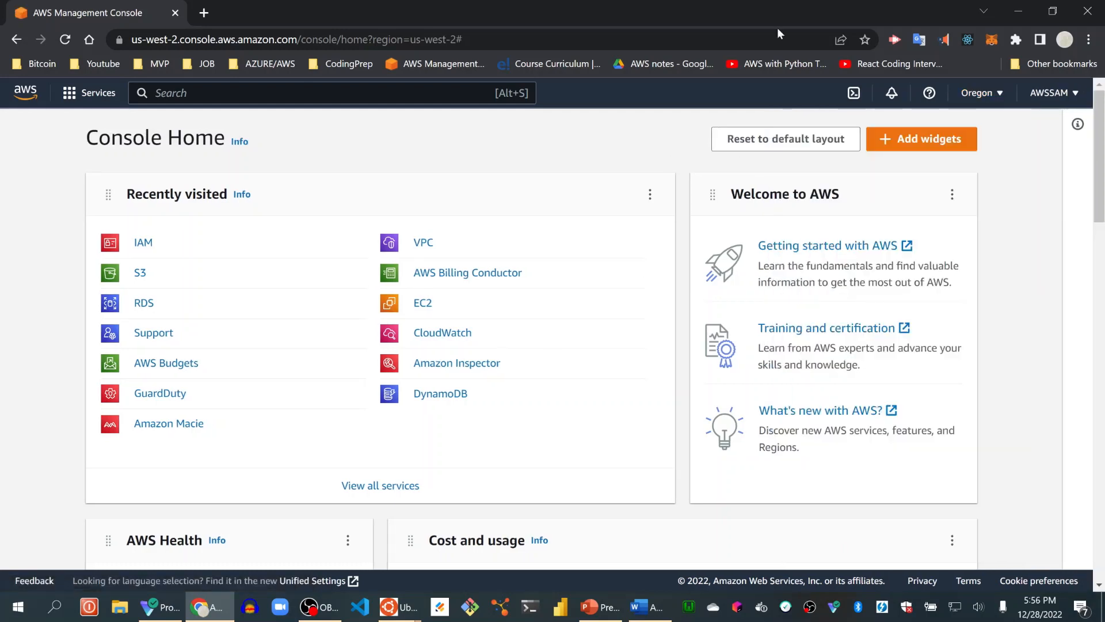
{"action": "left_click", "coordinate": [979, 93]}
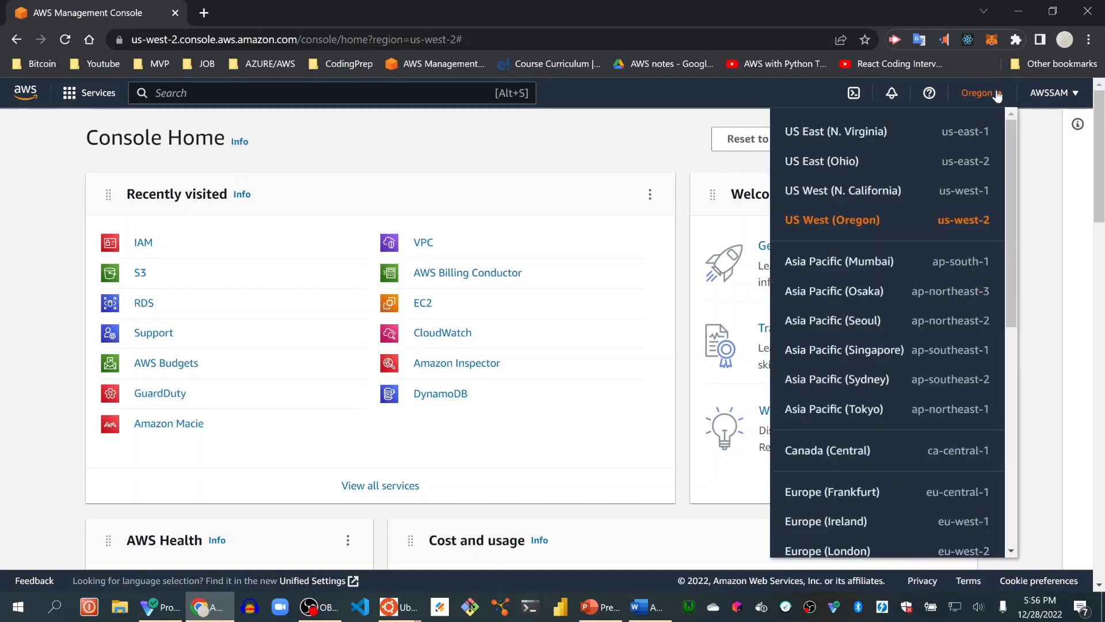
{"action": "left_click", "coordinate": [860, 133]}
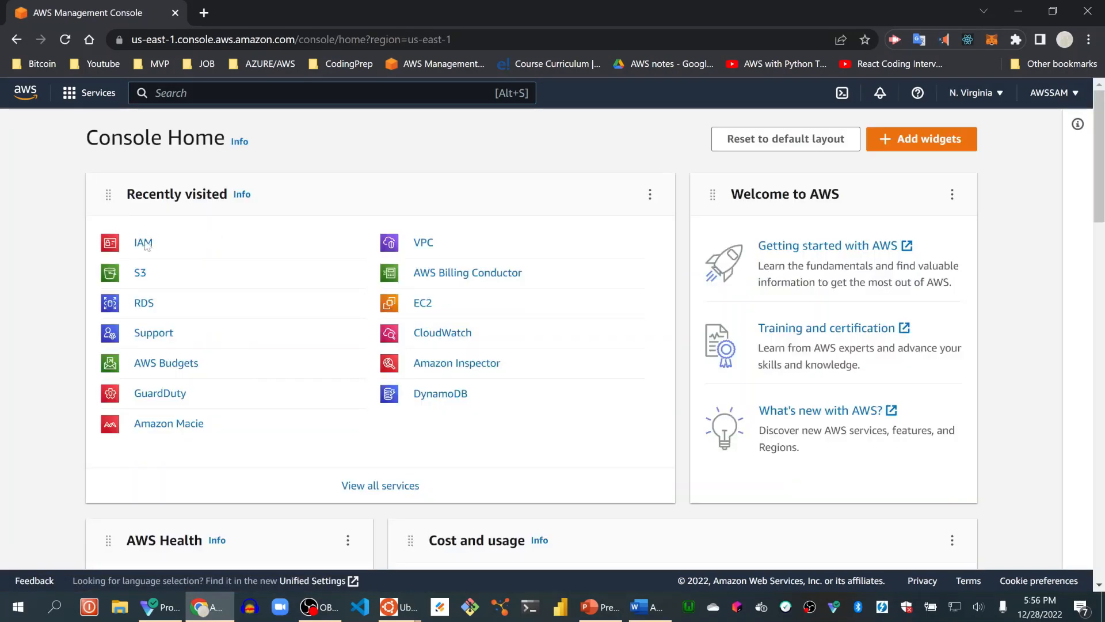
Open the users list of the IAM service and start adding a new user.
{"action": "left_click", "coordinate": [145, 246]}
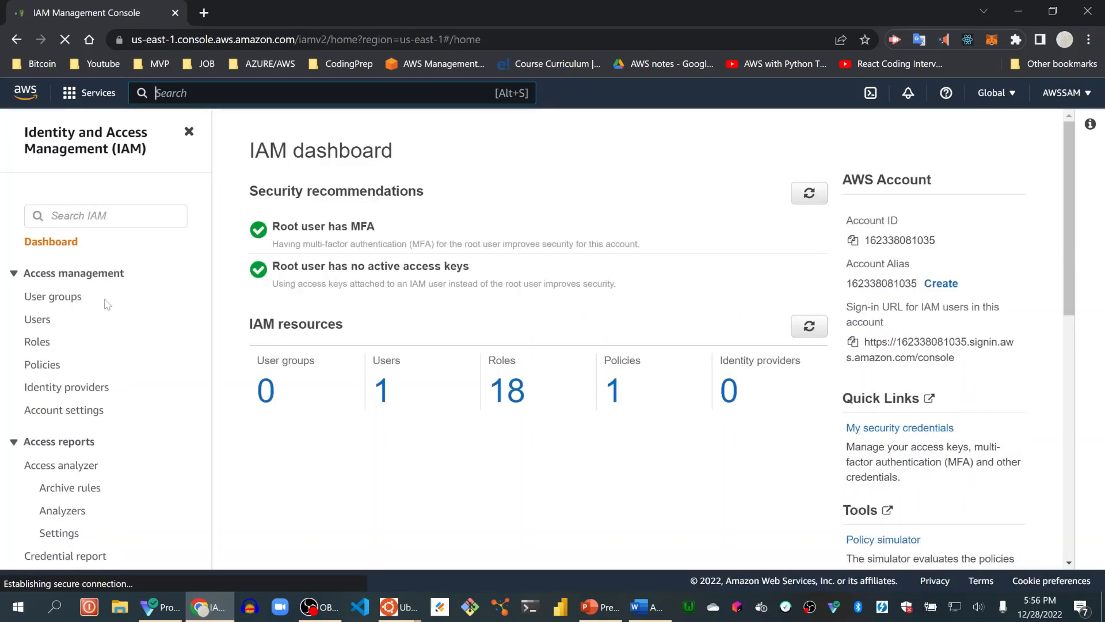
{"action": "left_click", "coordinate": [35, 320]}
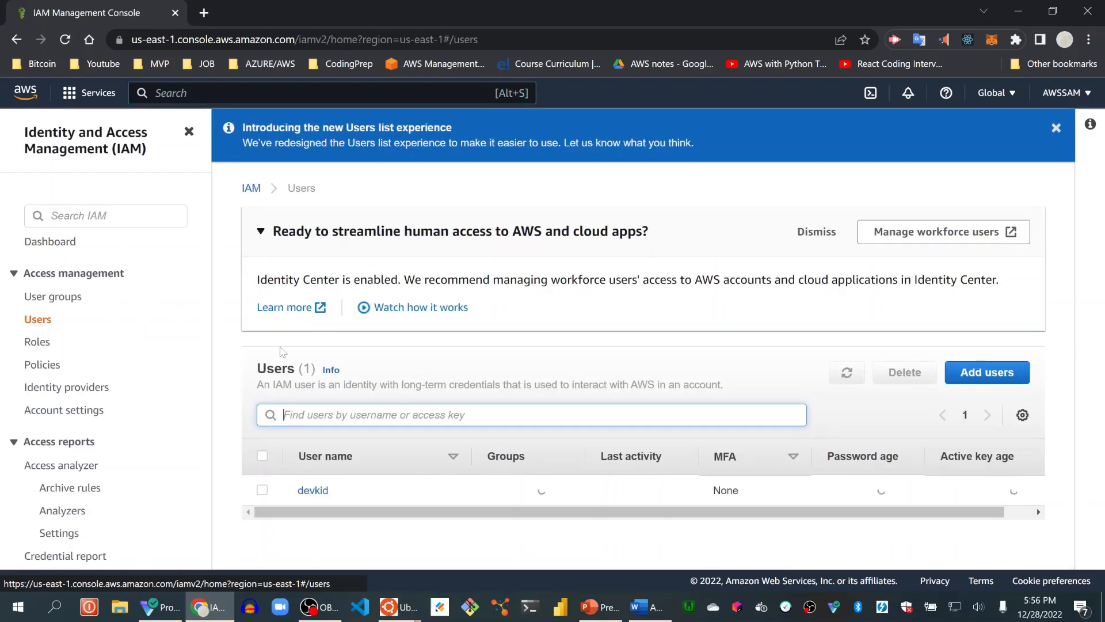
{"action": "left_click", "coordinate": [990, 374]}
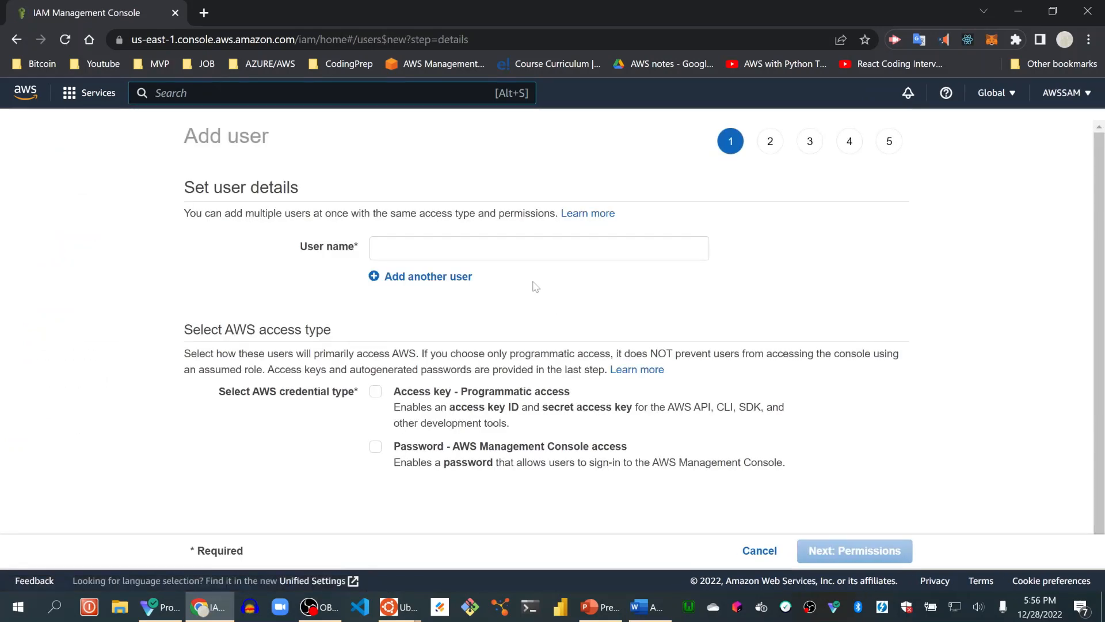
Name the new user youtuber, grant it Access key - Programmatic access, and continue to the permissions.
{"action": "left_click", "coordinate": [517, 253]}
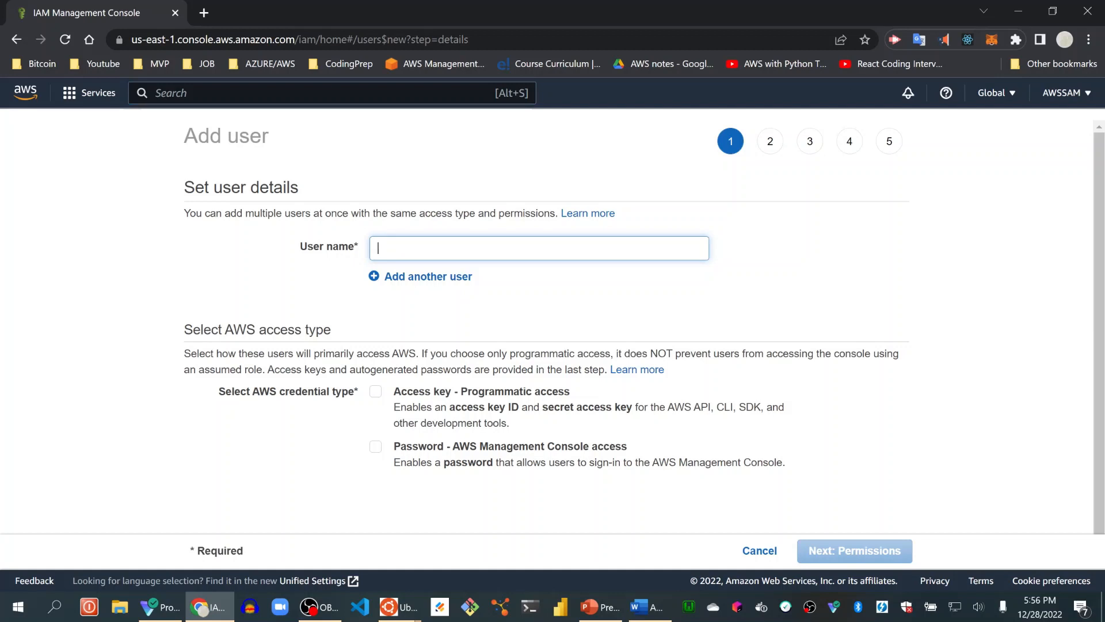
{"action": "type", "text": "youtuber"}
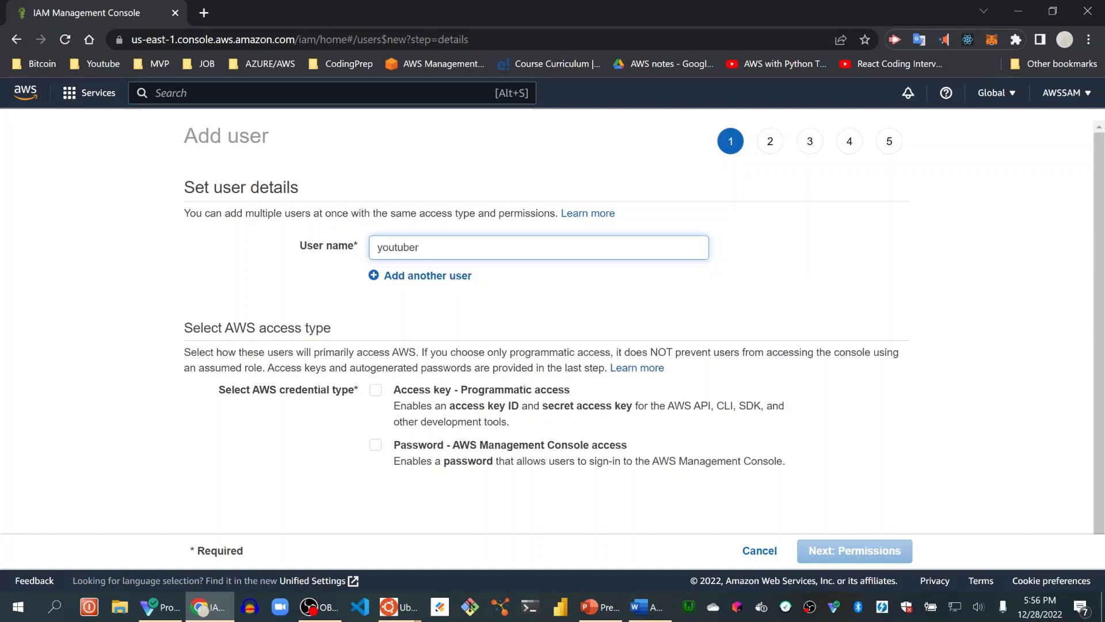
{"action": "scroll", "coordinate": [527, 291], "scroll_direction": "down", "scroll_amount": 1}
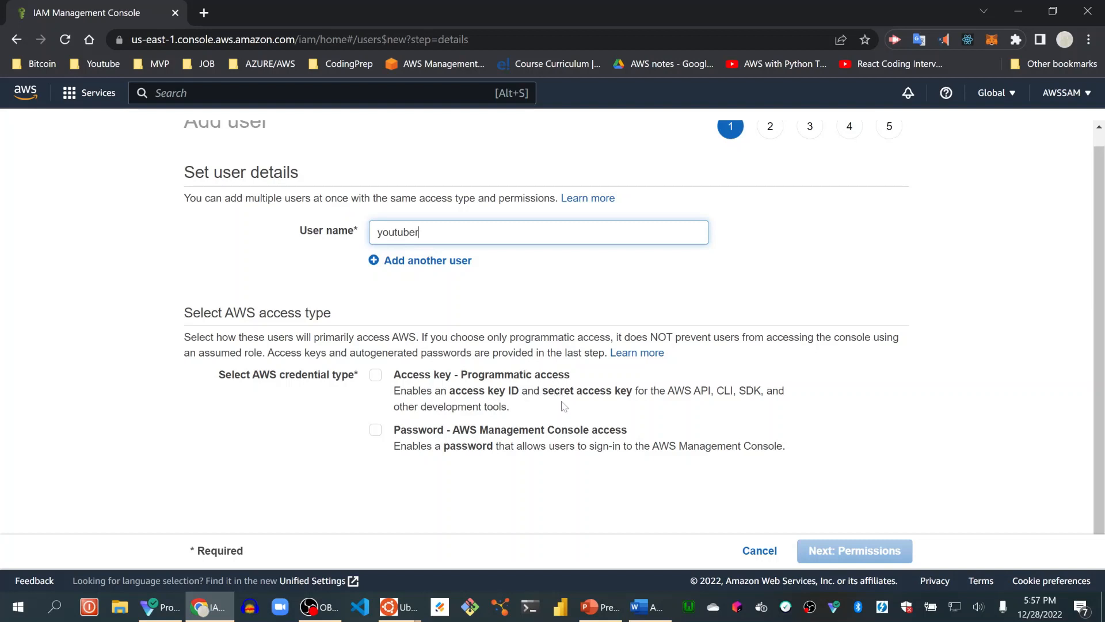
{"action": "left_click", "coordinate": [377, 375]}
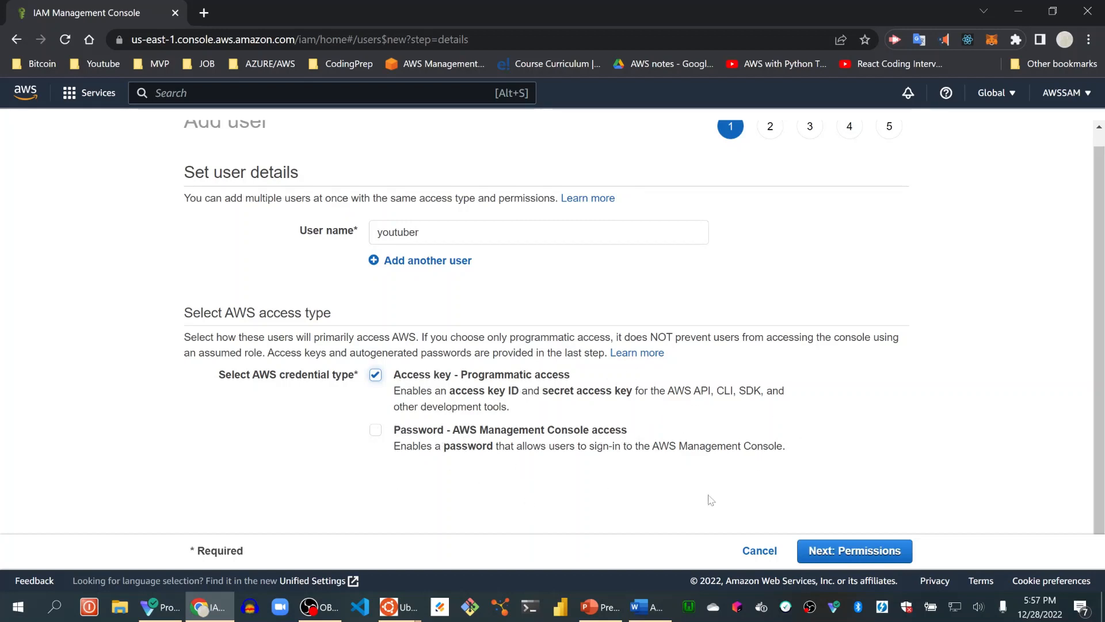
{"action": "left_click", "coordinate": [836, 551]}
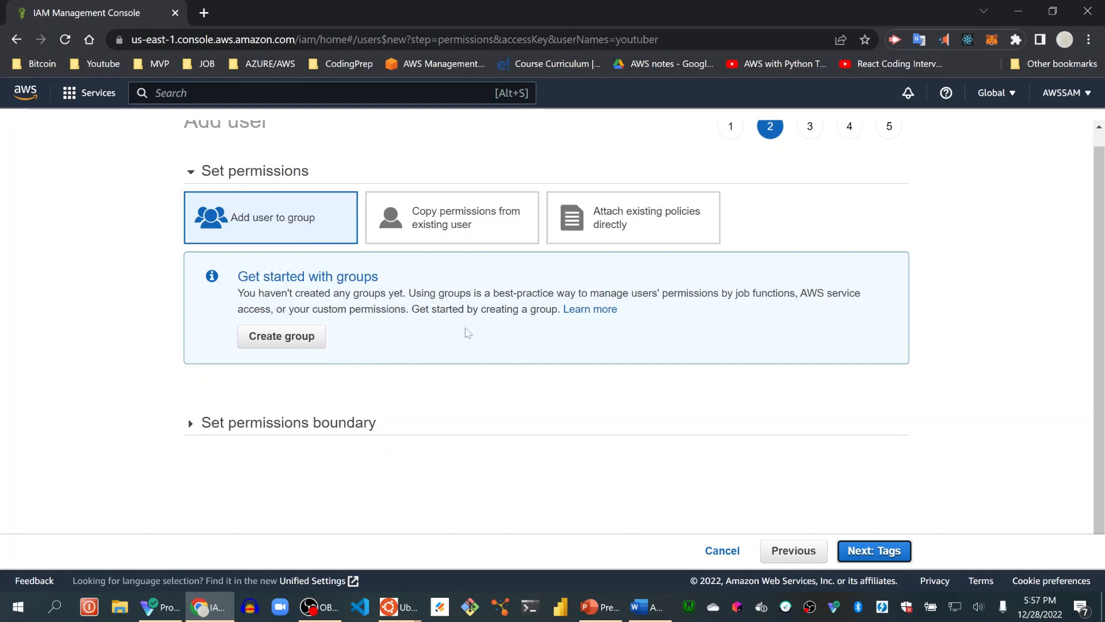
Attach the existing AdministratorAccess policy directly to the user, view its details, and continue to the tags.
{"action": "left_click", "coordinate": [626, 216]}
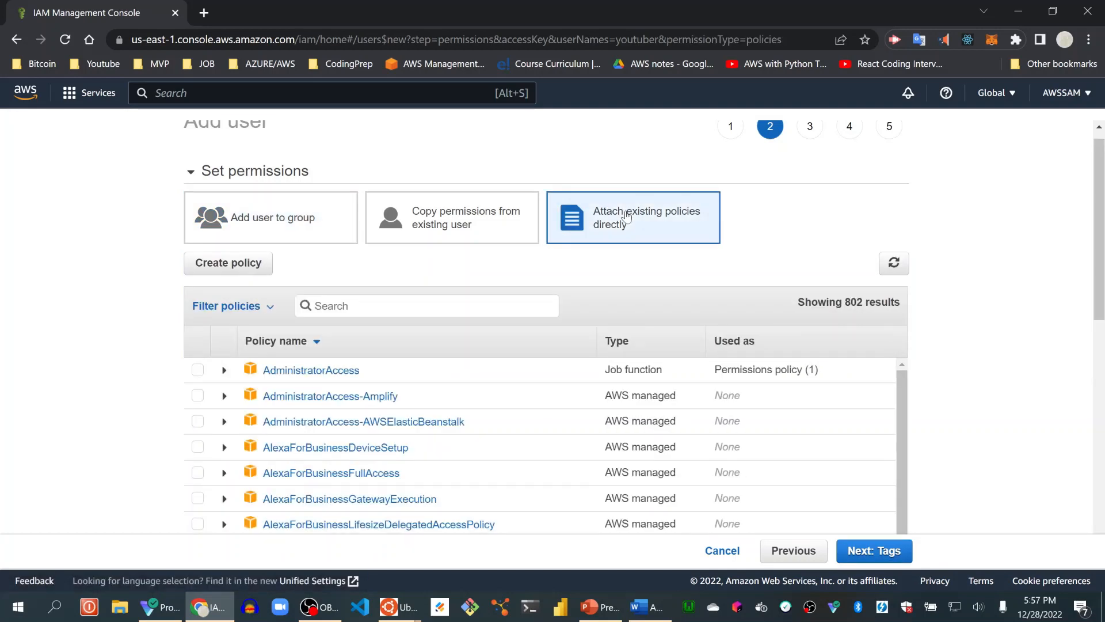
{"action": "left_click", "coordinate": [197, 370]}
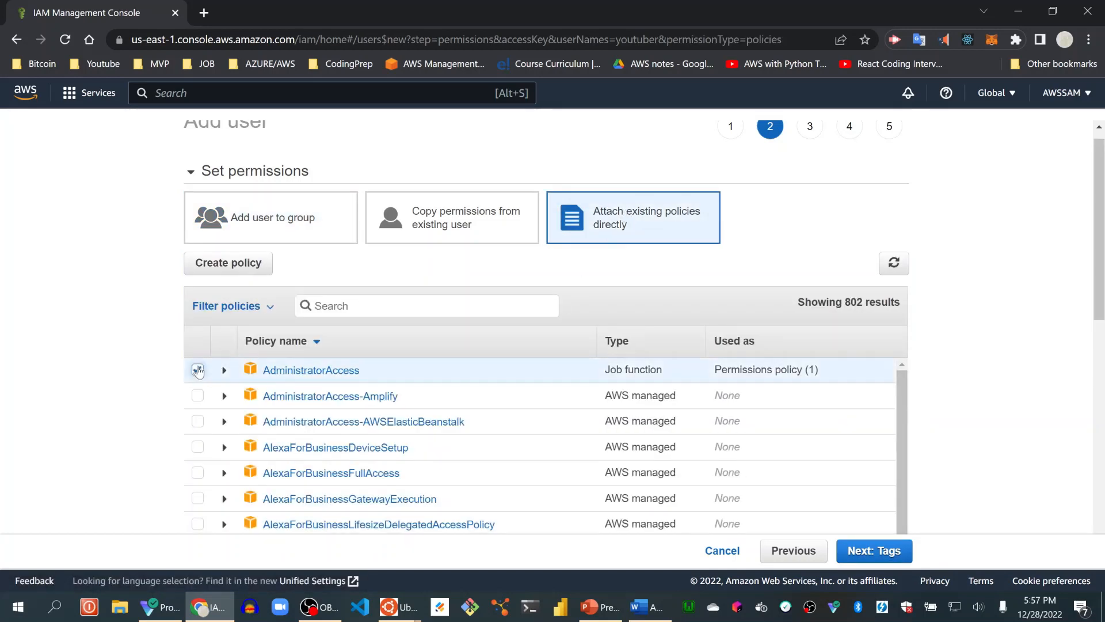
{"action": "left_click", "coordinate": [224, 372]}
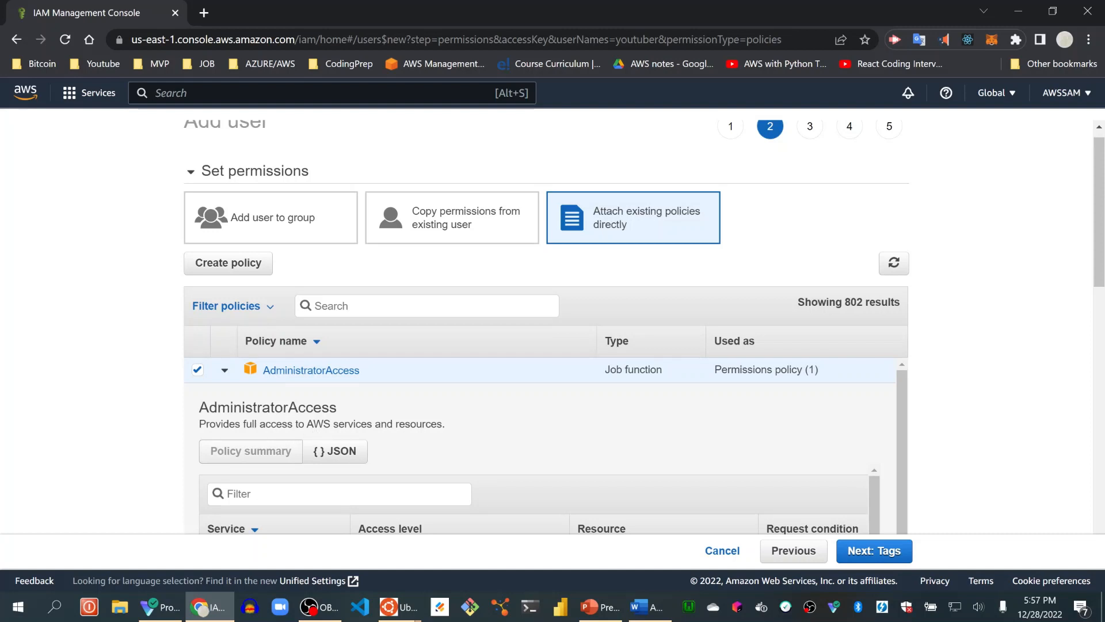
{"action": "scroll", "coordinate": [924, 434], "scroll_direction": "down", "scroll_amount": 3}
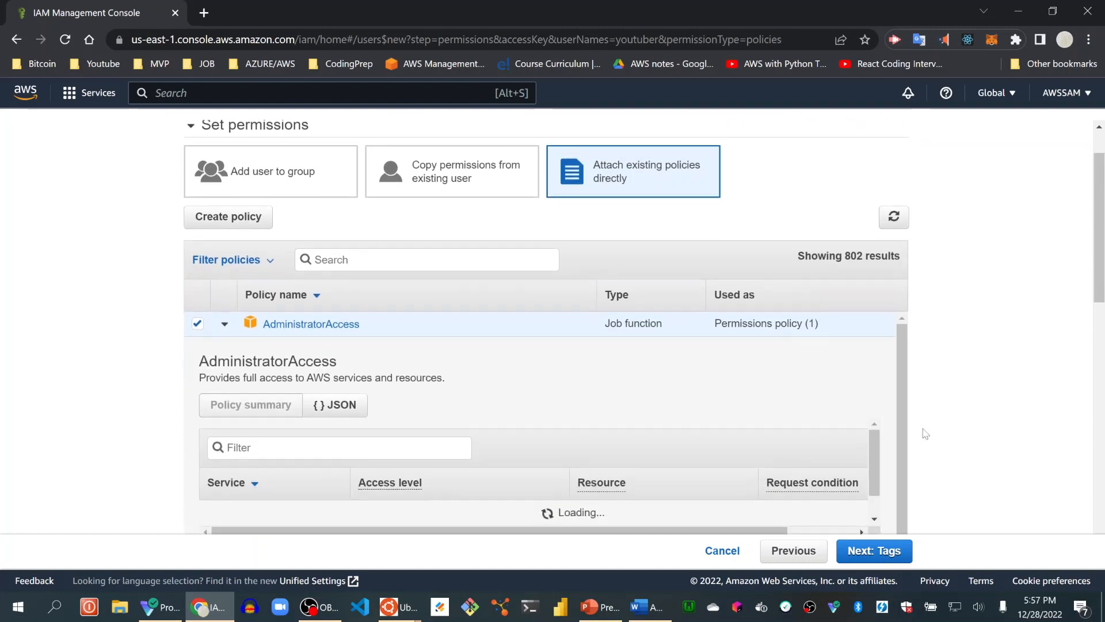
{"action": "scroll", "coordinate": [924, 433], "scroll_direction": "down", "scroll_amount": 2}
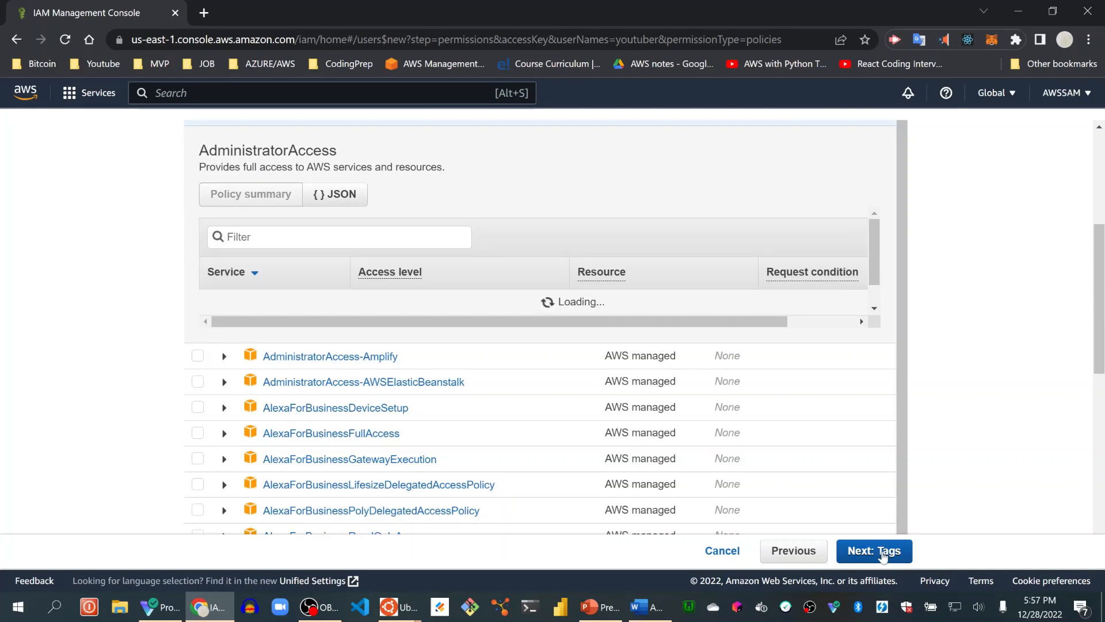
{"action": "left_click", "coordinate": [883, 554]}
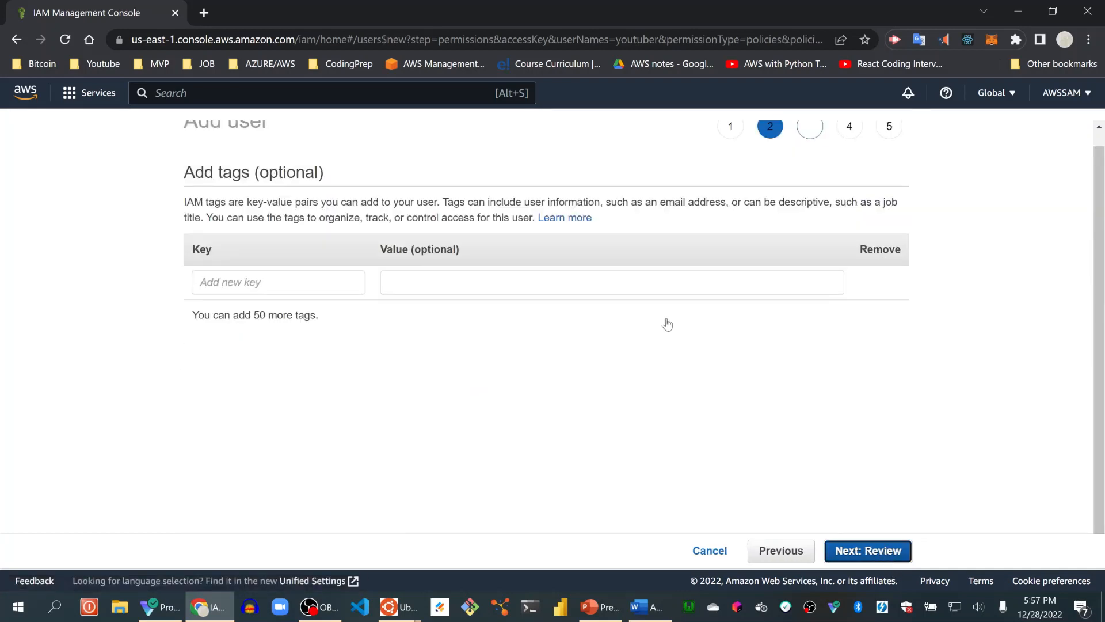
Add a tag with the key youtubekey and no value to the user, and continue to the review.
{"action": "left_click", "coordinate": [274, 288]}
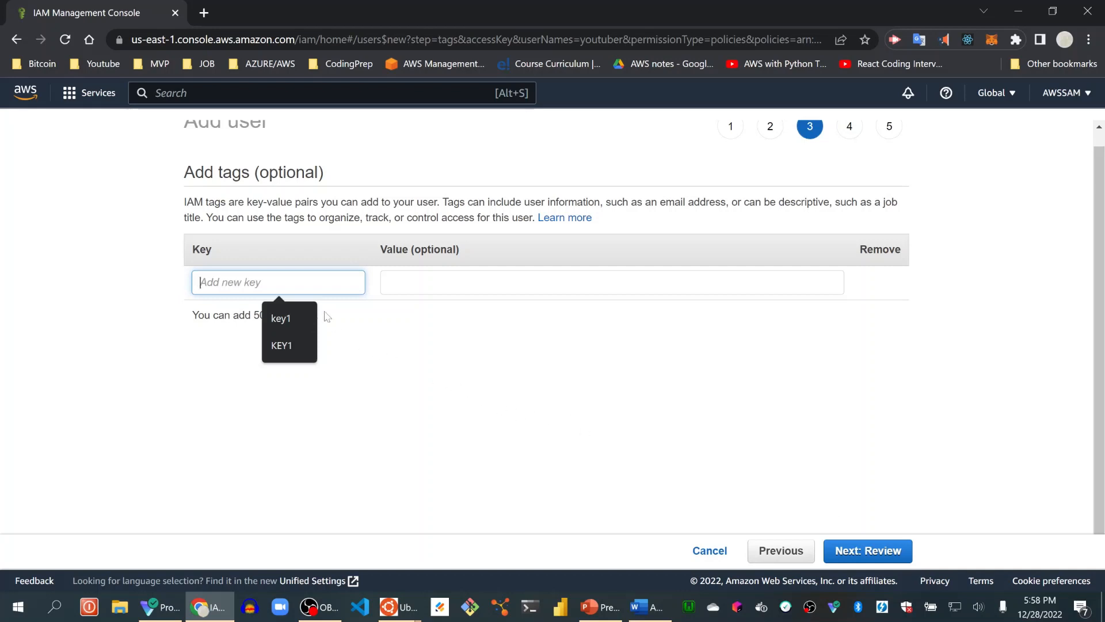
{"action": "type", "text": "y"}
{"action": "key", "text": "BackSpace"}
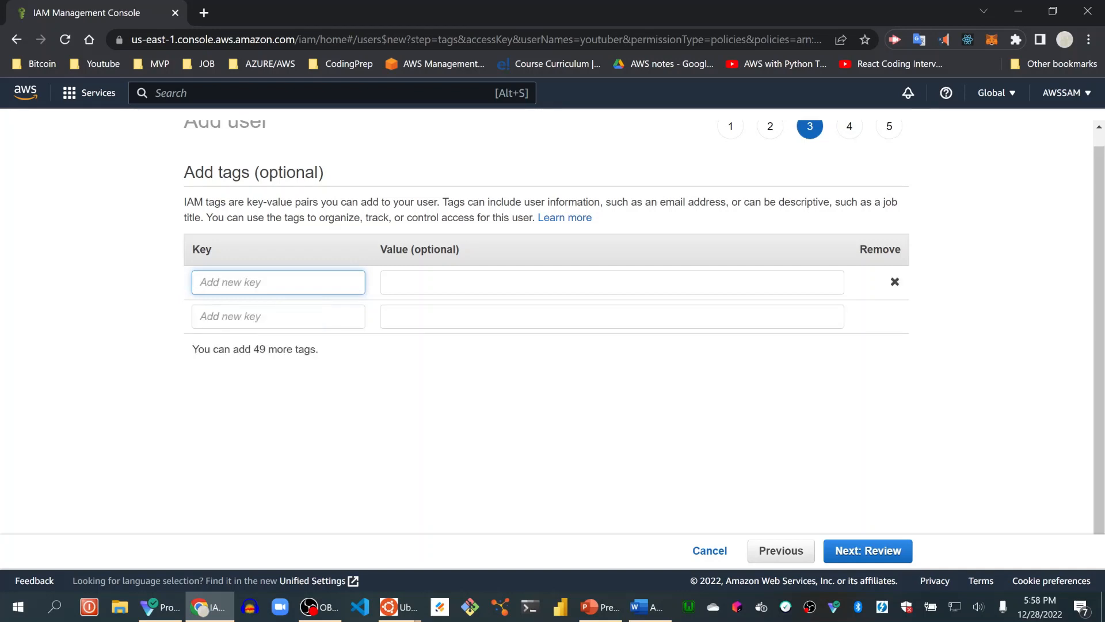
{"action": "type", "text": "youtubekey"}
{"action": "left_click", "coordinate": [869, 552]}
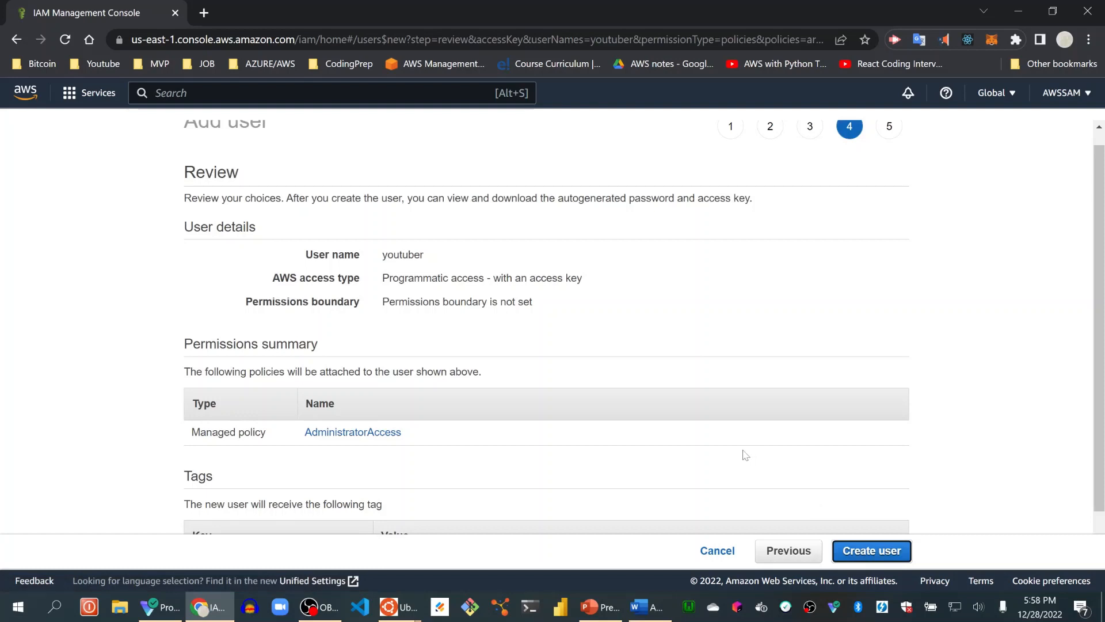
Review the youtuber user's details, permissions and tag, create the user, and look at its access key ID entry.
{"action": "scroll", "coordinate": [746, 455], "scroll_direction": "down", "scroll_amount": 1}
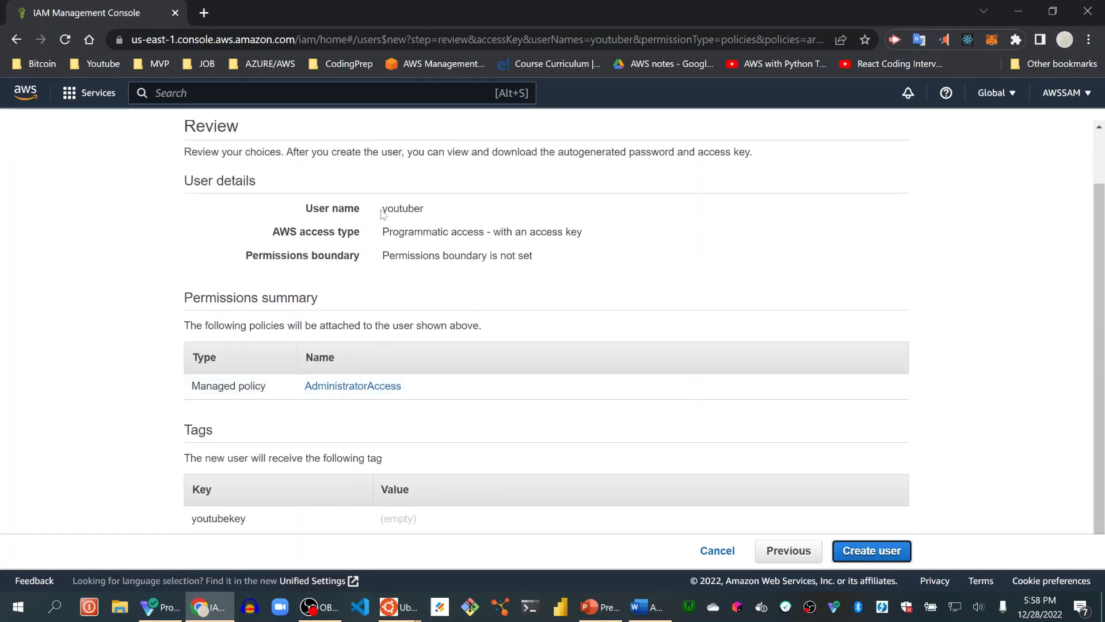
{"action": "left_click_drag", "start_coordinate": [383, 214], "coordinate": [440, 213]}
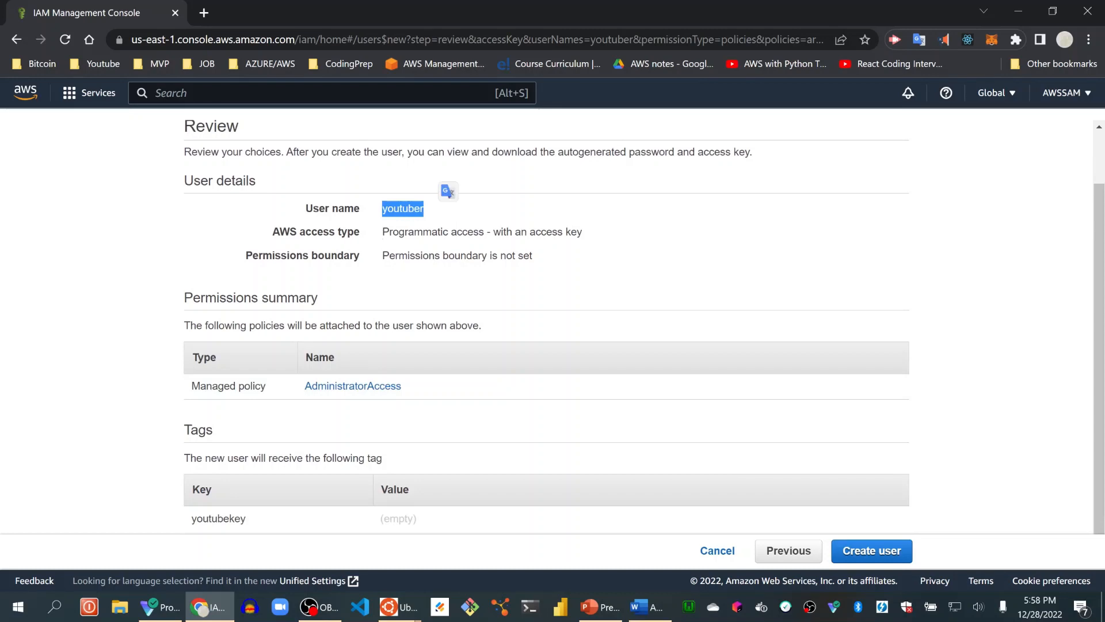
{"action": "left_click_drag", "start_coordinate": [384, 237], "coordinate": [564, 251]}
{"action": "left_click", "coordinate": [545, 262]}
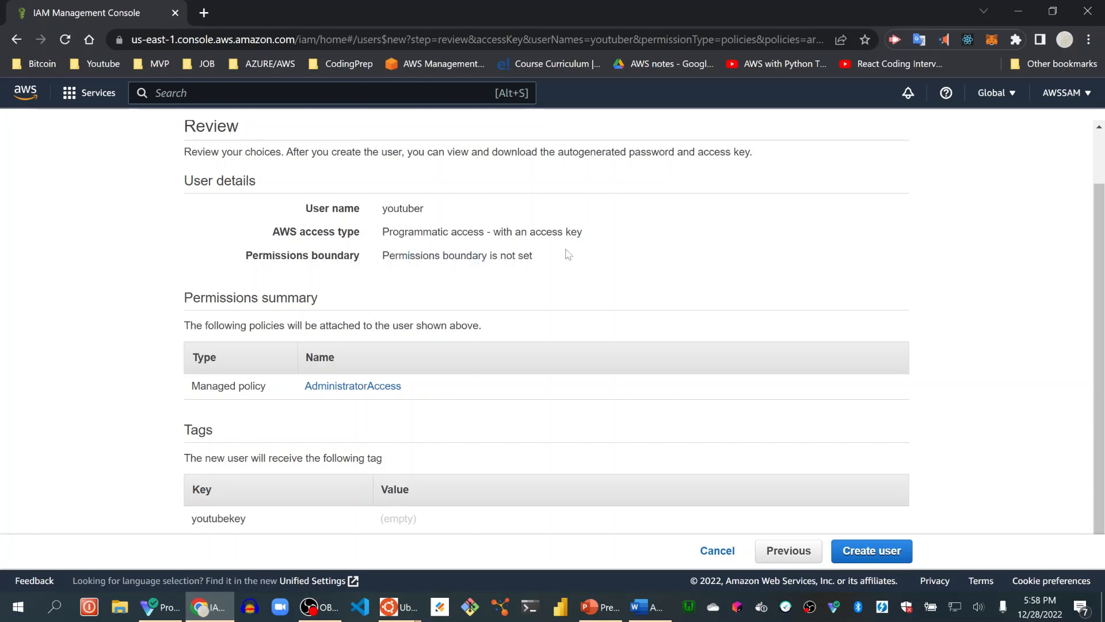
{"action": "left_click", "coordinate": [872, 551]}
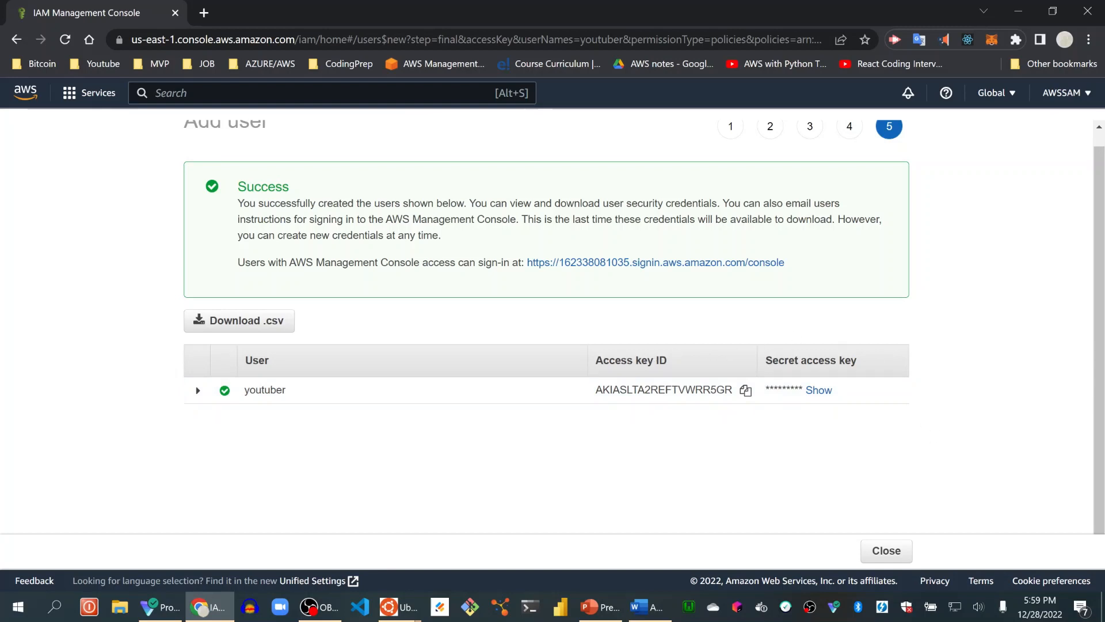
{"action": "triple_click", "coordinate": [634, 361]}
{"action": "left_click", "coordinate": [688, 440]}
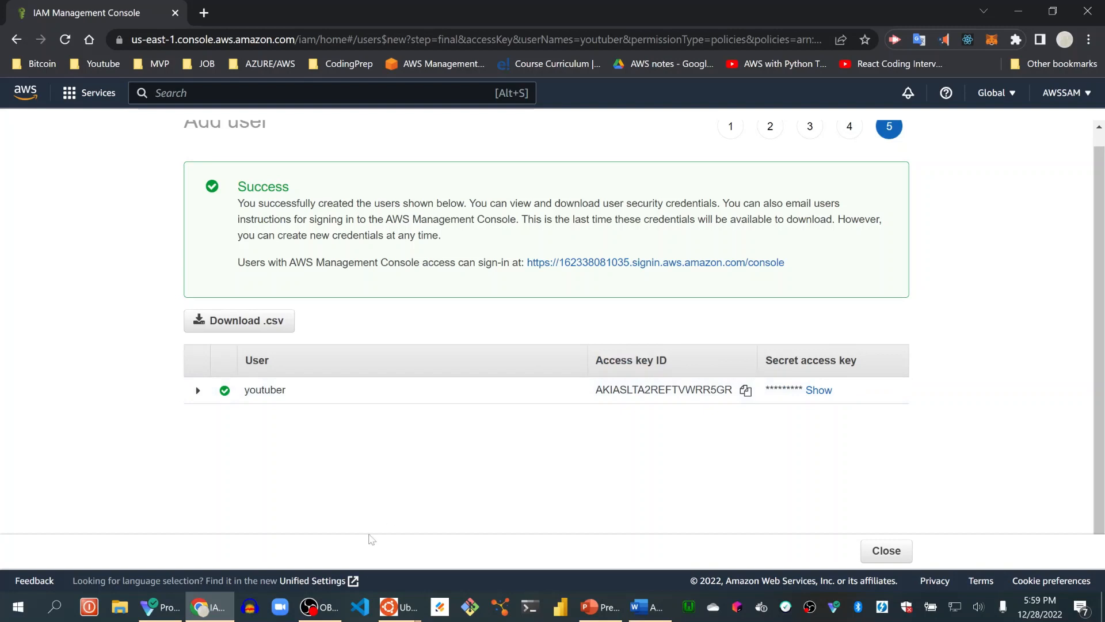
Switch to Visual Studio Code and close the open portfolio folder.
{"action": "left_click", "coordinate": [361, 610]}
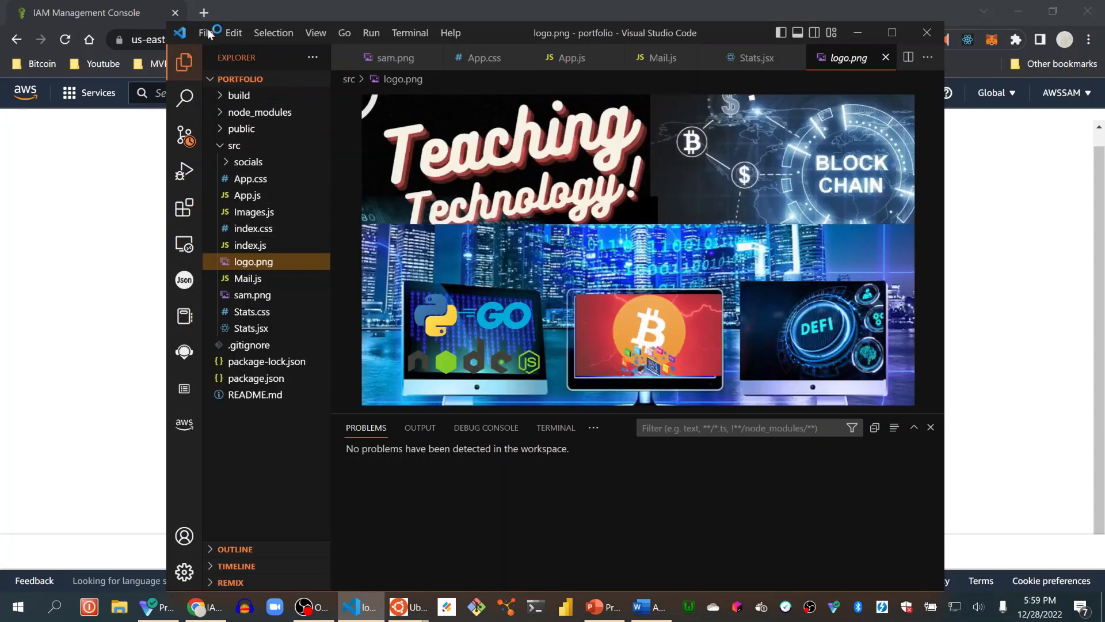
{"action": "left_click", "coordinate": [207, 32]}
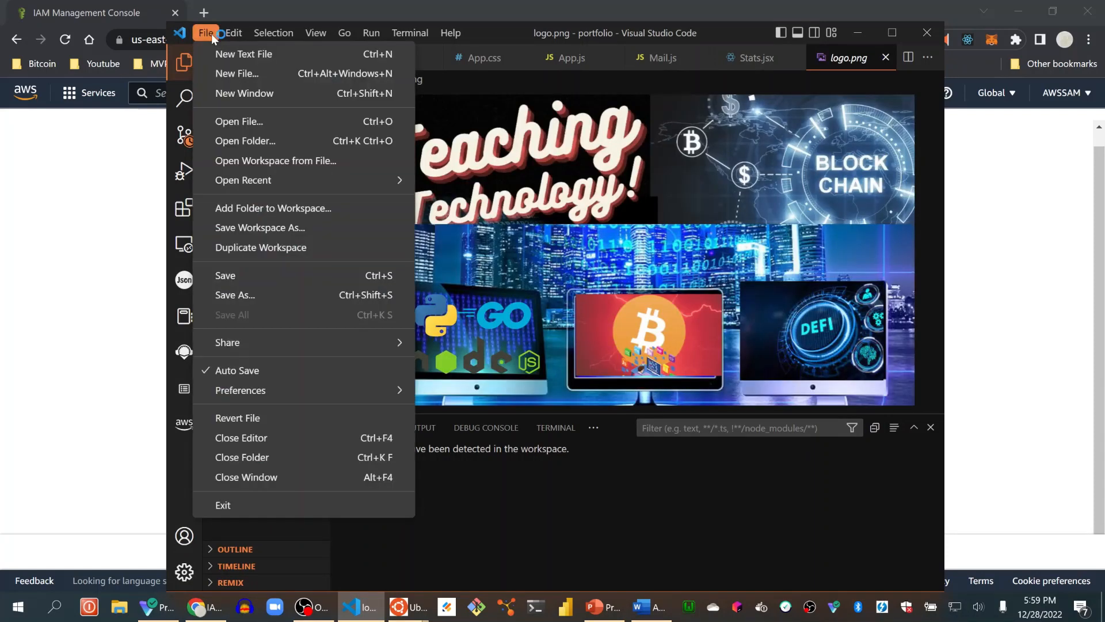
{"action": "left_click", "coordinate": [279, 458]}
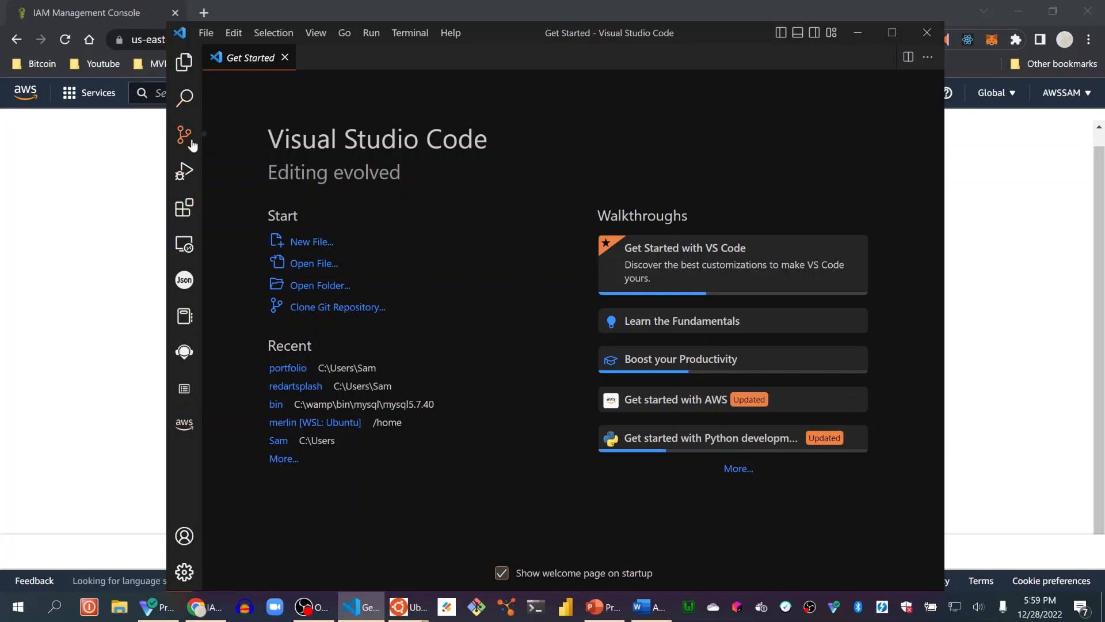
Search the extensions for aws, view the AWS Toolkit extension's details, and open the AWS explorer.
{"action": "left_click", "coordinate": [185, 209]}
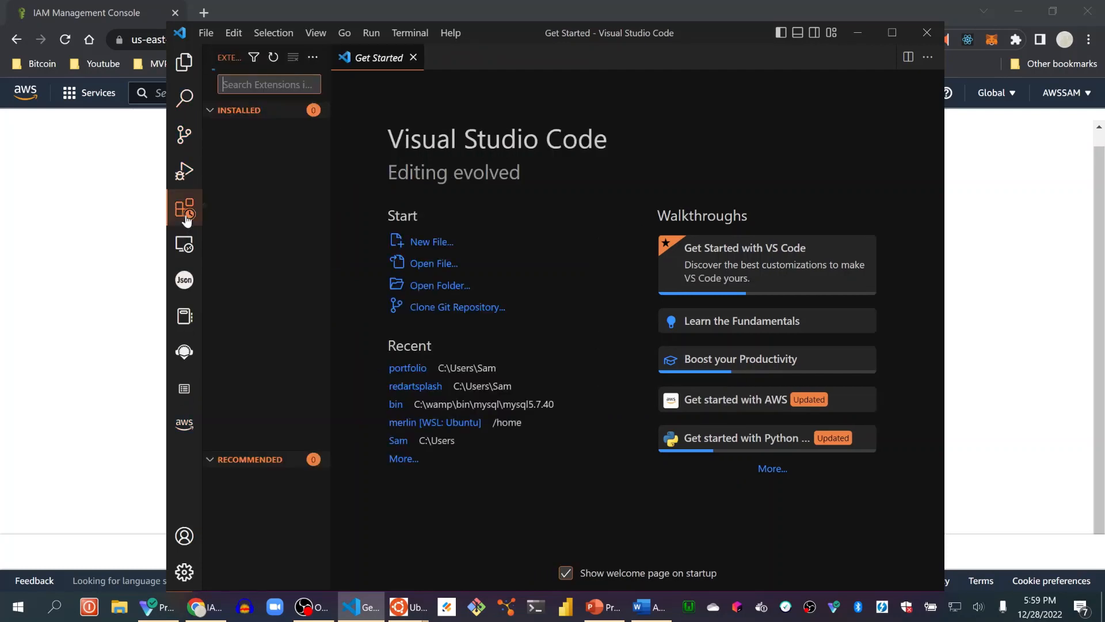
{"action": "type", "text": "aws"}
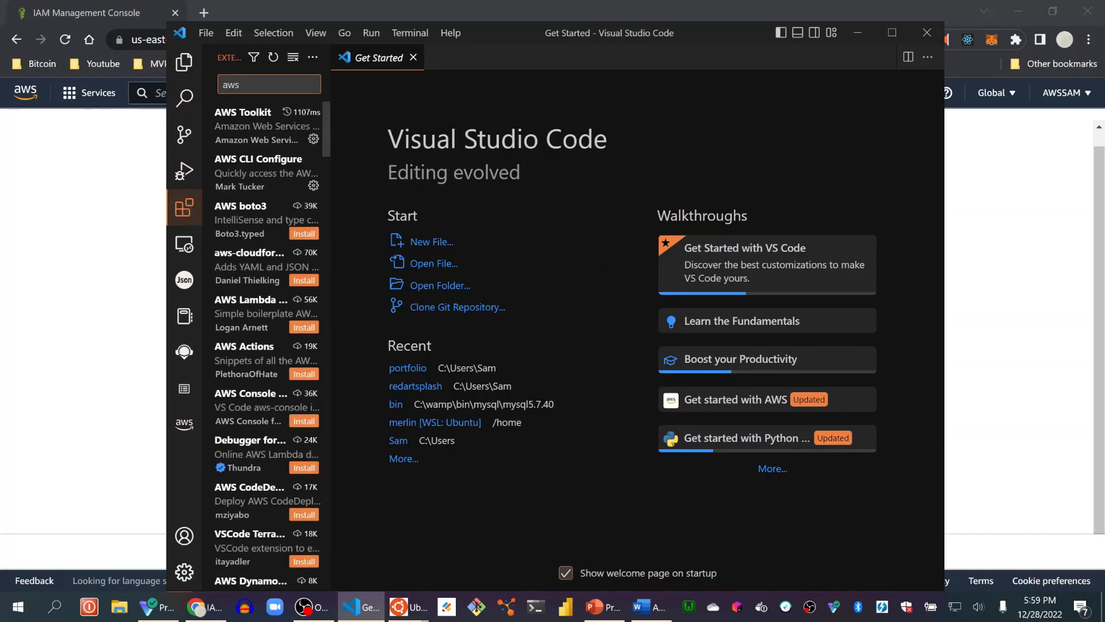
{"action": "left_click", "coordinate": [260, 125]}
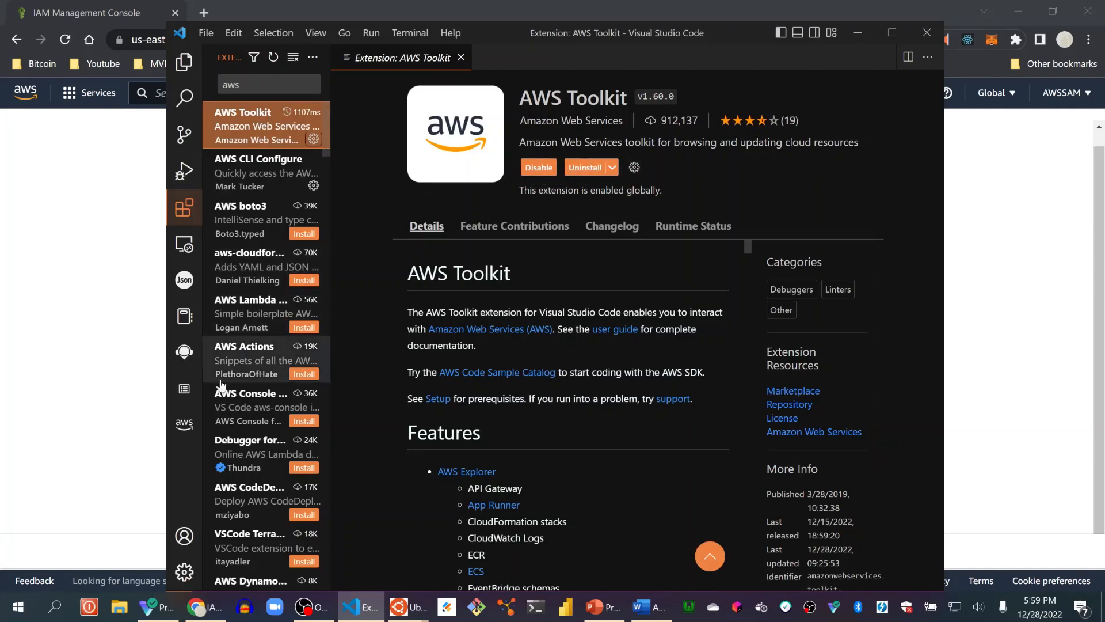
{"action": "left_click", "coordinate": [190, 432]}
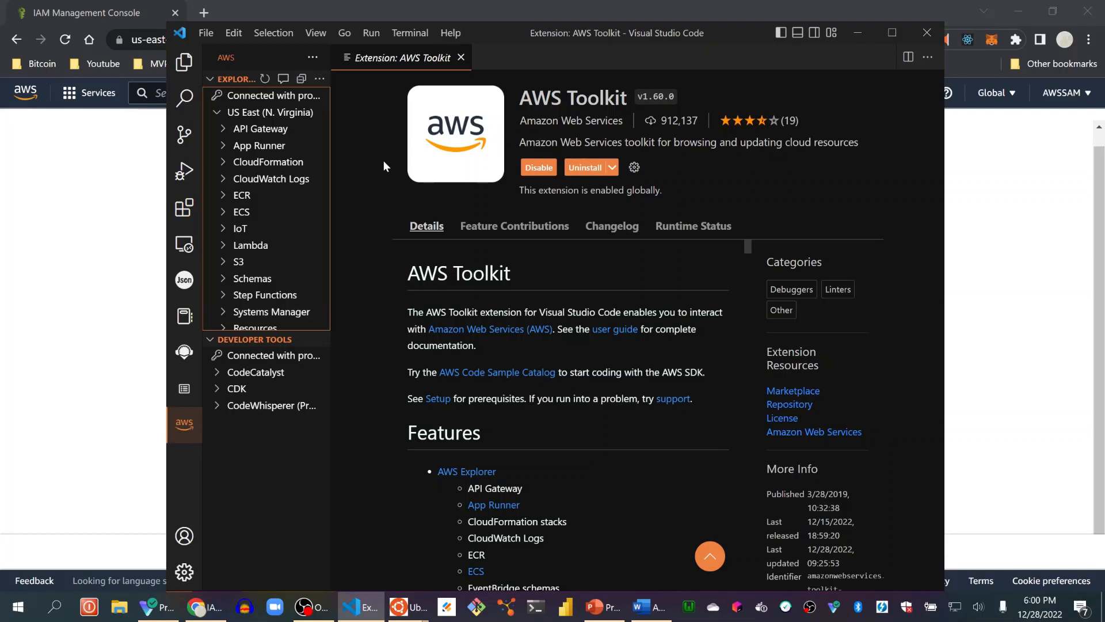
Start creating an AWS credentials profile and name it youtuber, after the new IAM user in the browser.
{"action": "key", "text": "ctrl+shift+p"}
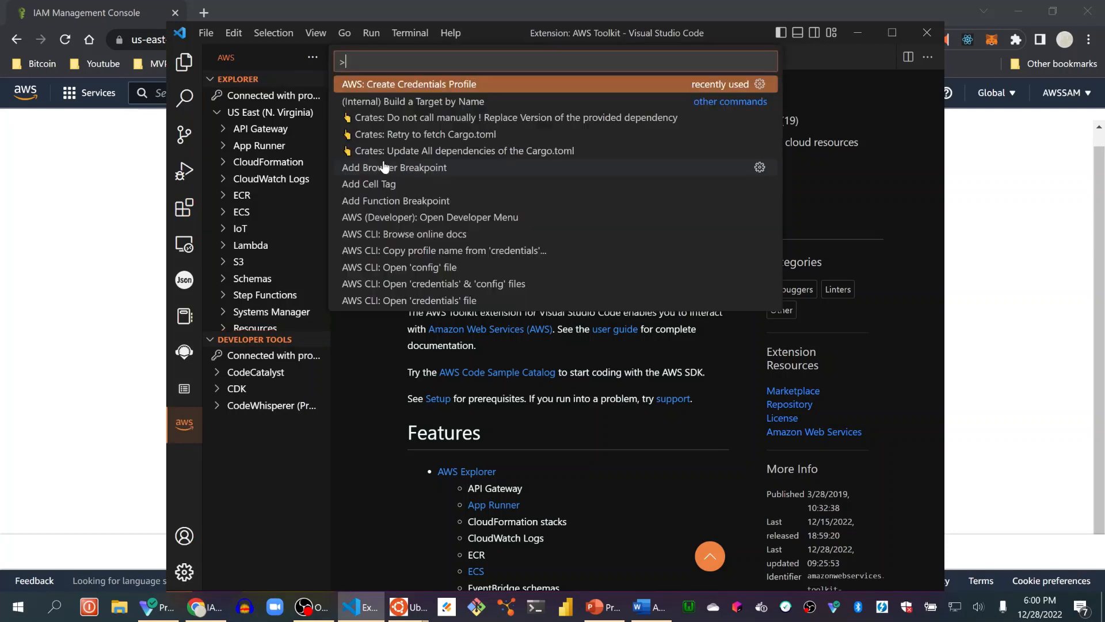
{"action": "left_click", "coordinate": [418, 85]}
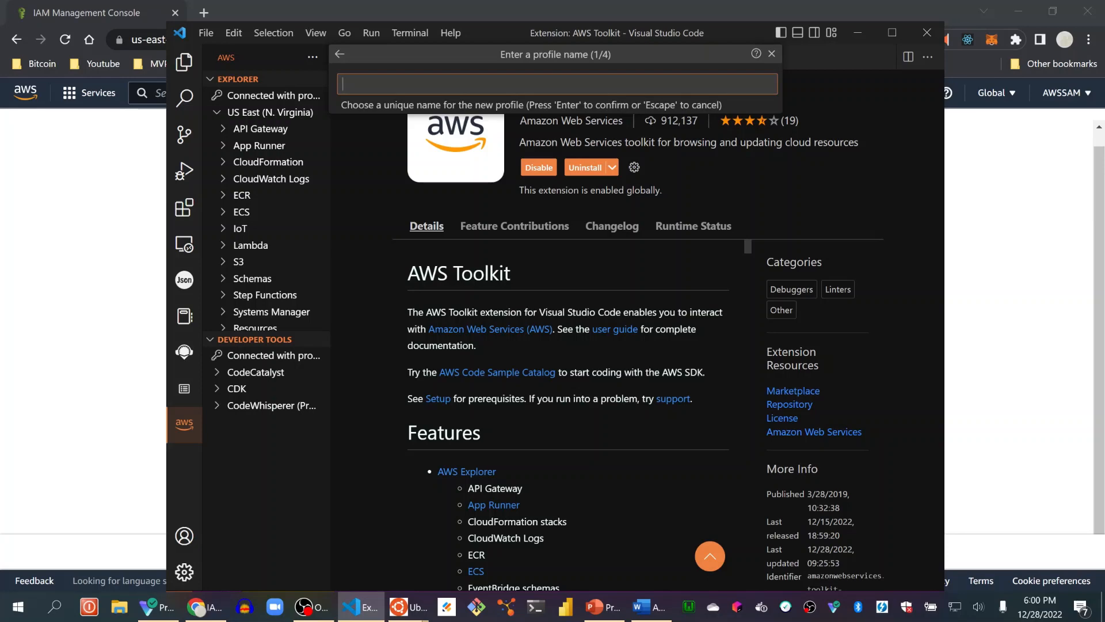
{"action": "left_click", "coordinate": [119, 244]}
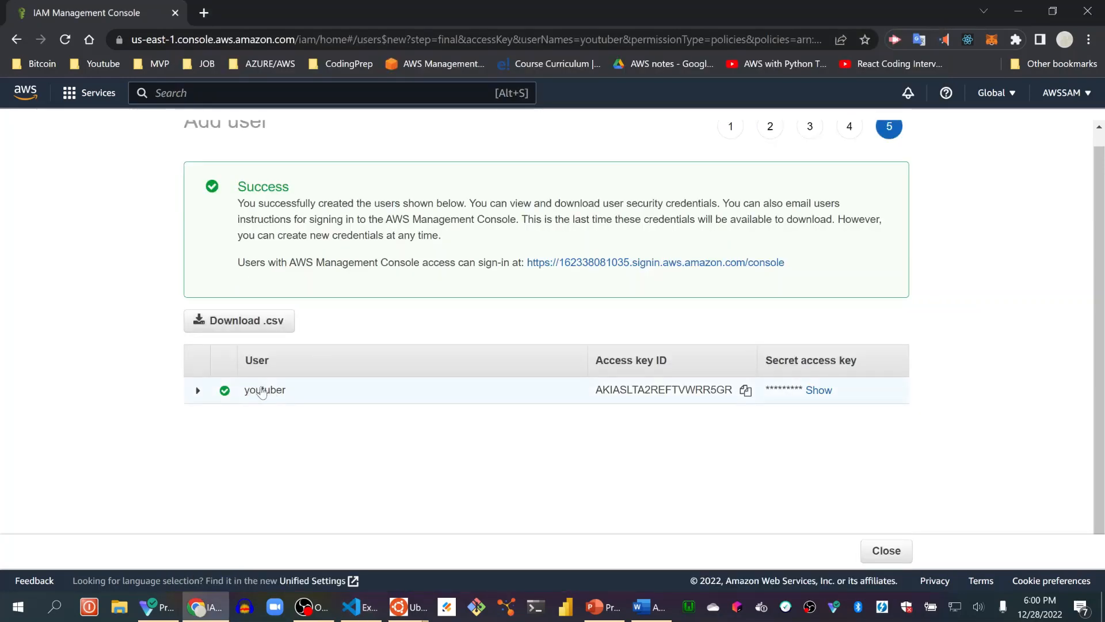
{"action": "left_click", "coordinate": [362, 606]}
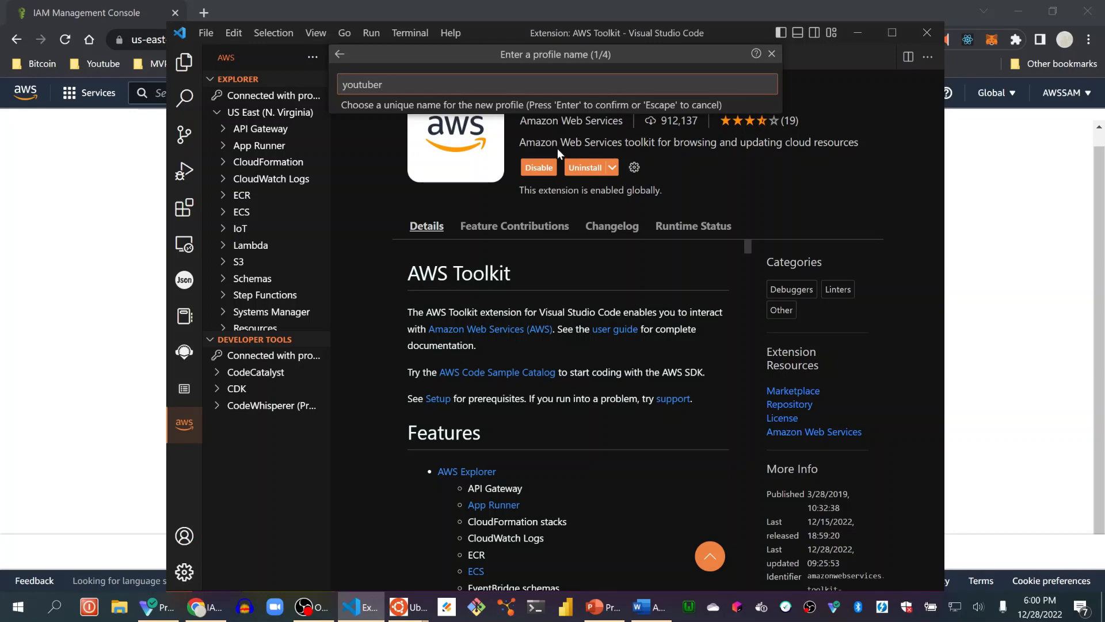
{"action": "type", "text": "youtuber"}
{"action": "key", "text": "Return"}
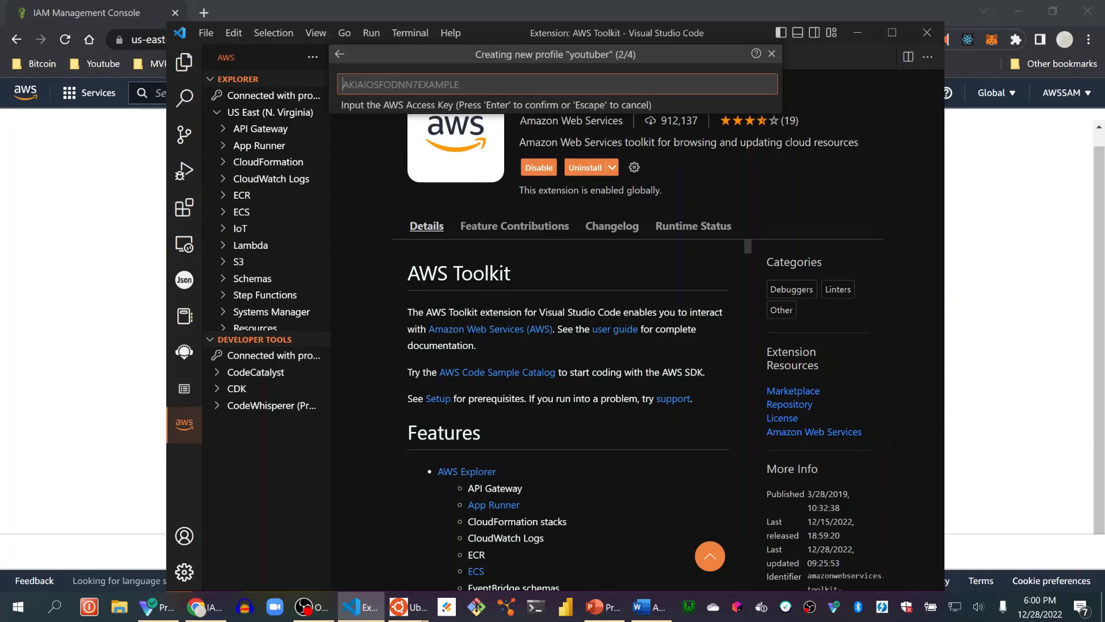
Copy the youtuber user's access key ID from the IAM console and enter it as the new profile's AWS access key.
{"action": "key", "text": "alt+Tab"}
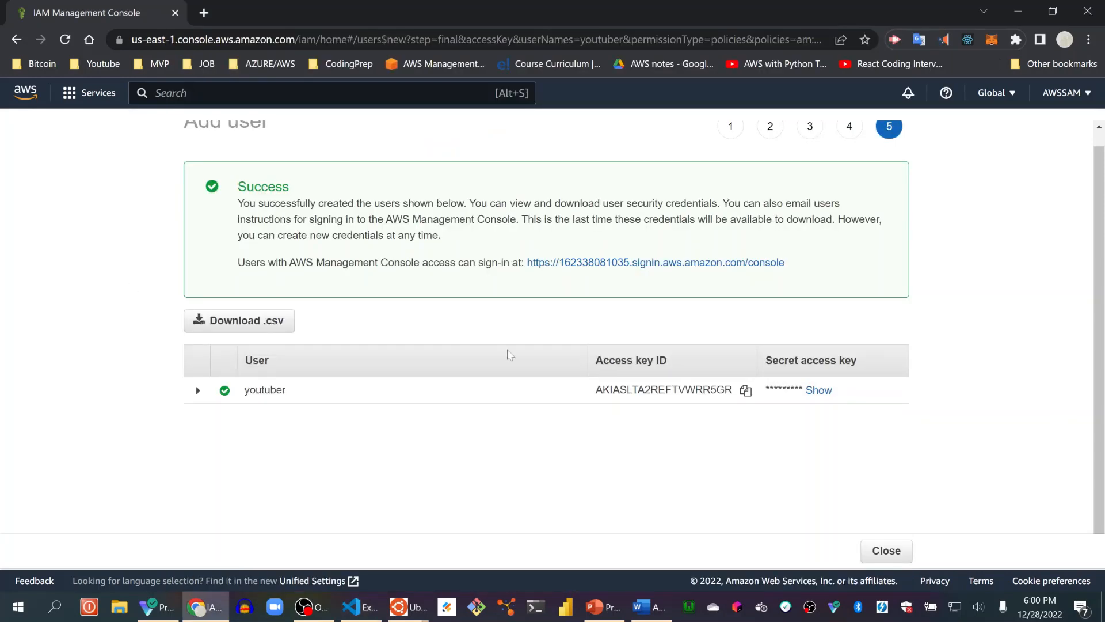
{"action": "left_click", "coordinate": [745, 392]}
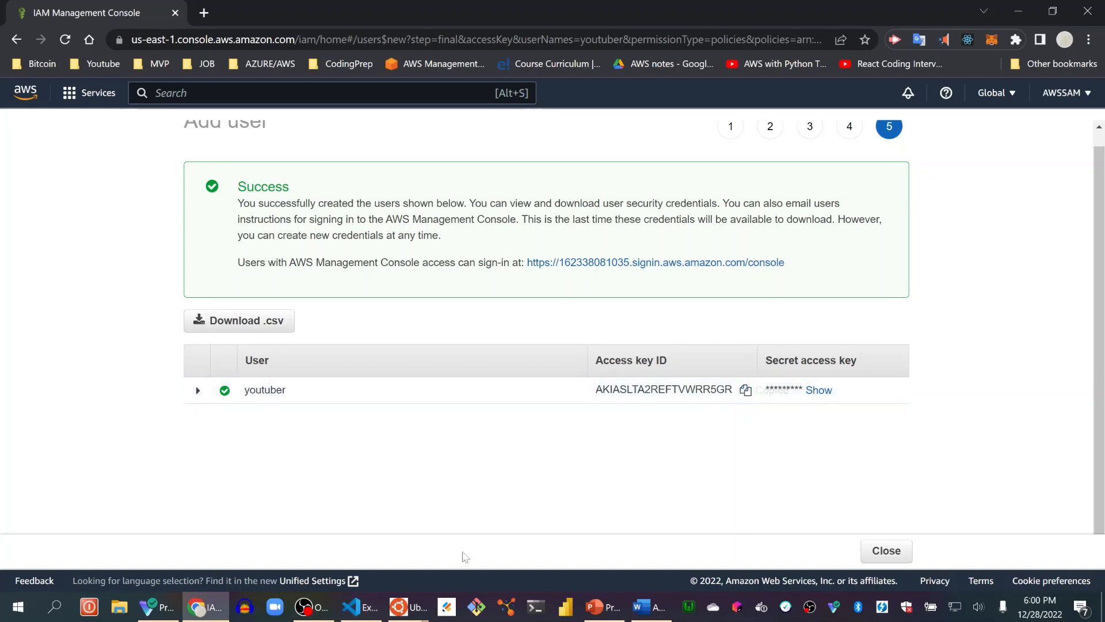
{"action": "left_click", "coordinate": [357, 614]}
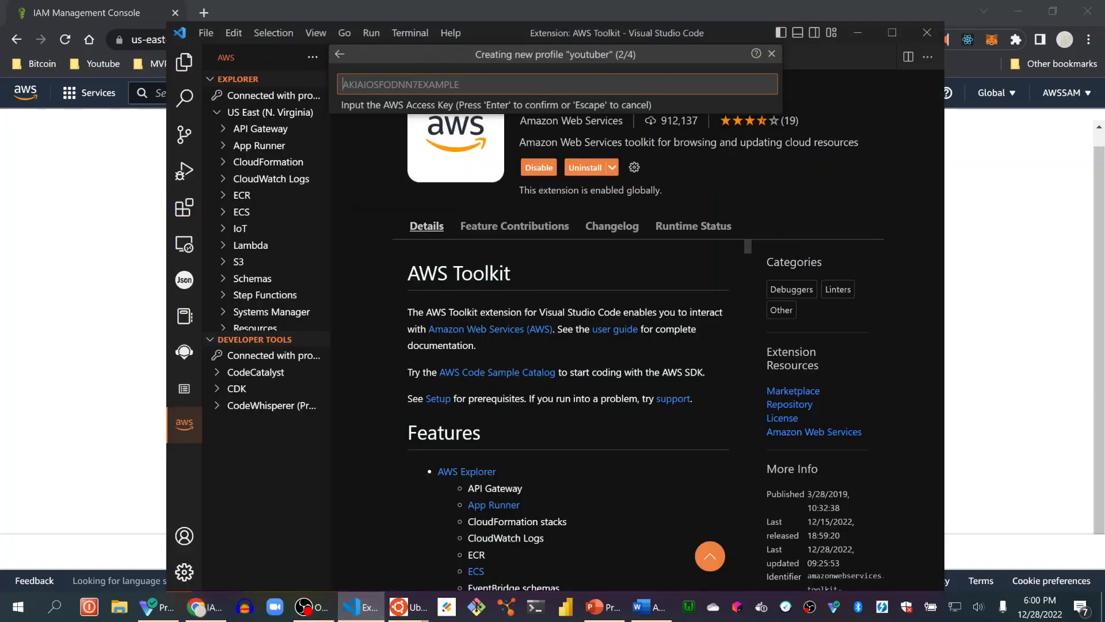
{"action": "key", "text": "ctrl+v"}
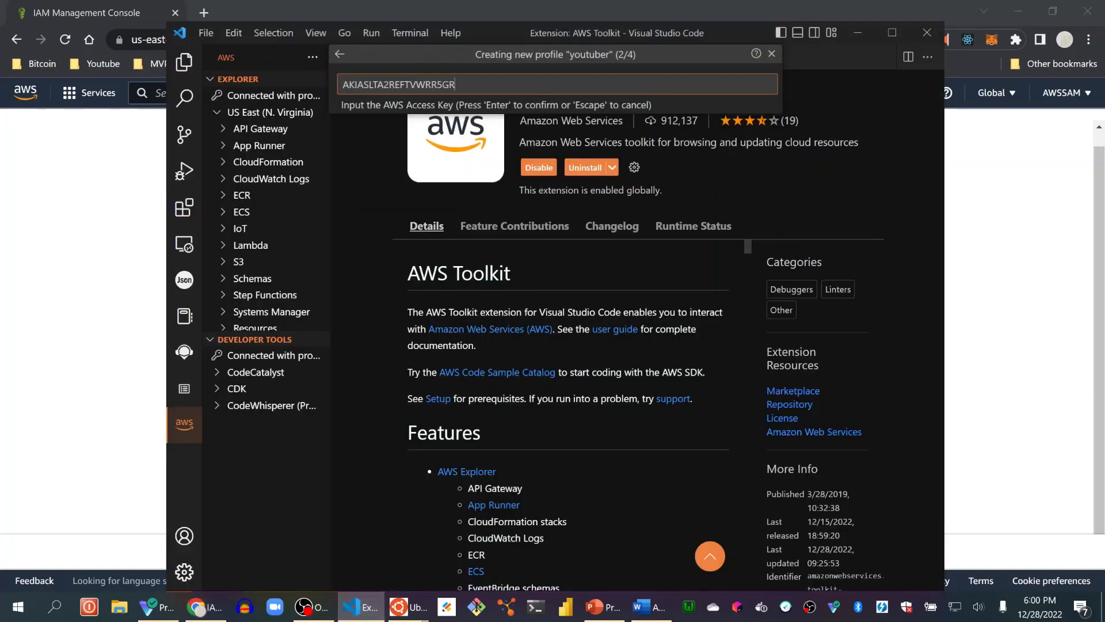
{"action": "key", "text": "Return"}
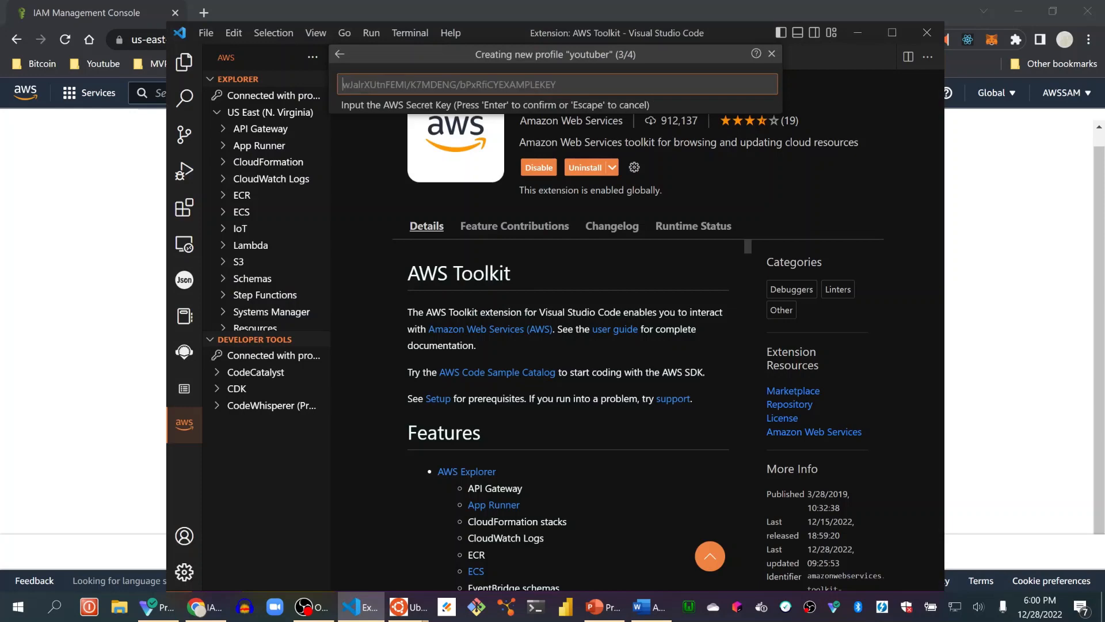
Reveal and copy the user's secret access key in the IAM console and submit it as the new profile's AWS secret key.
{"action": "left_click", "coordinate": [972, 351]}
{"action": "left_click", "coordinate": [819, 389]}
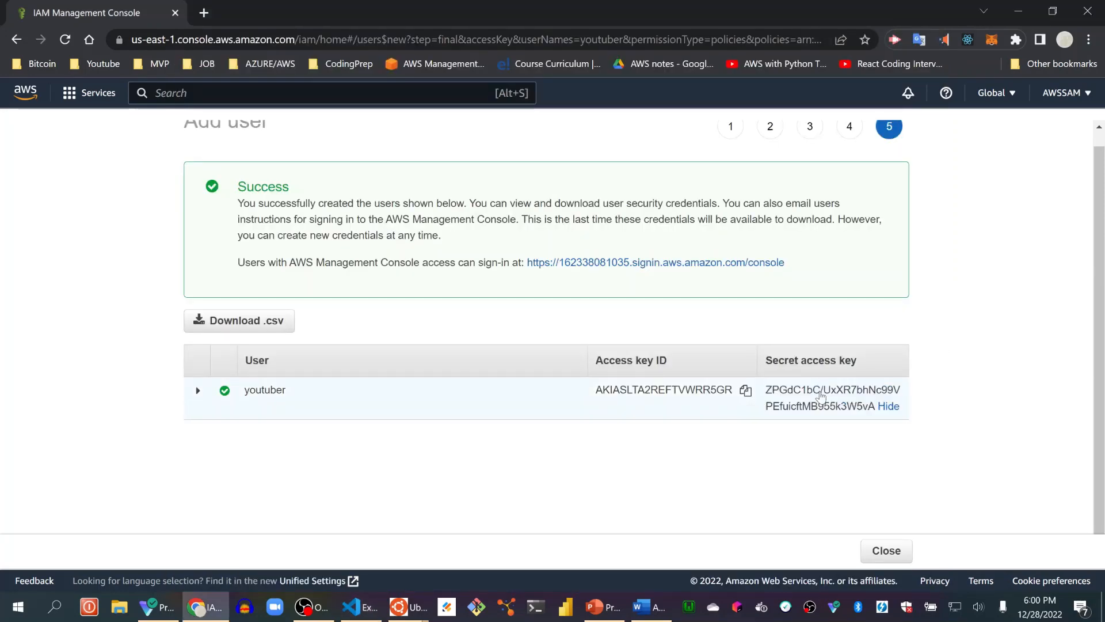
{"action": "triple_click", "coordinate": [820, 394]}
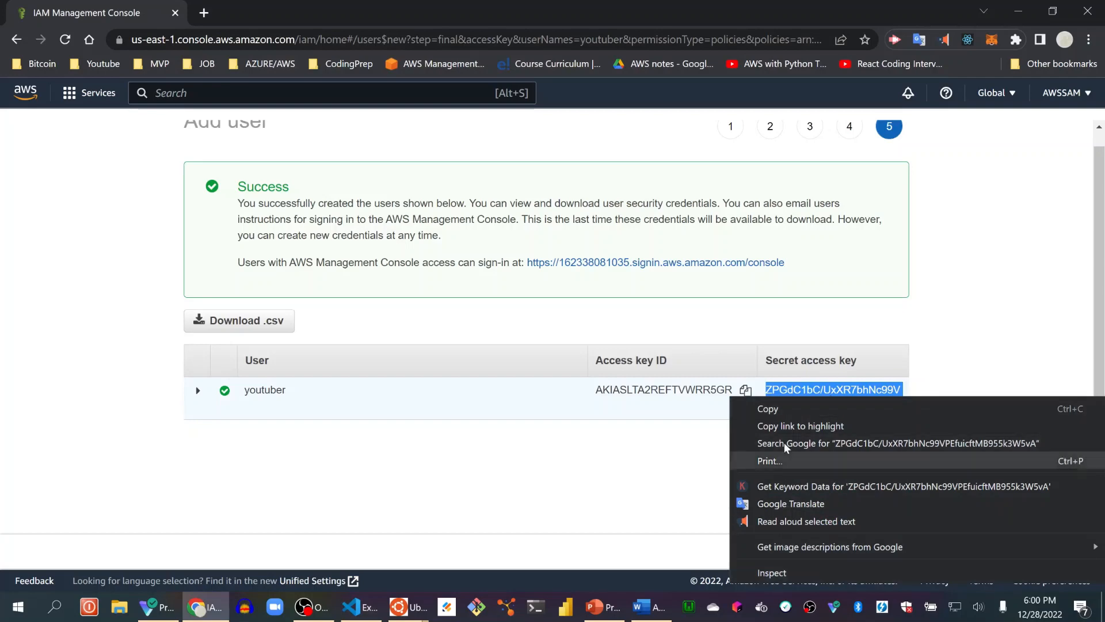
{"action": "left_click", "coordinate": [789, 410]}
{"action": "left_click", "coordinate": [368, 615]}
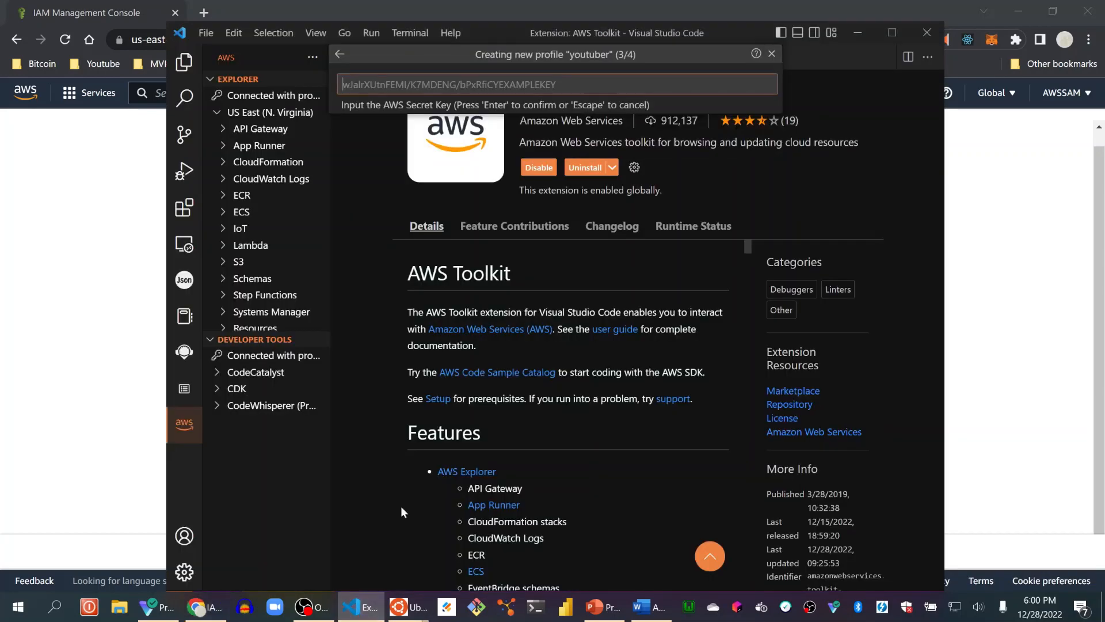
{"action": "key", "text": "ctrl+v"}
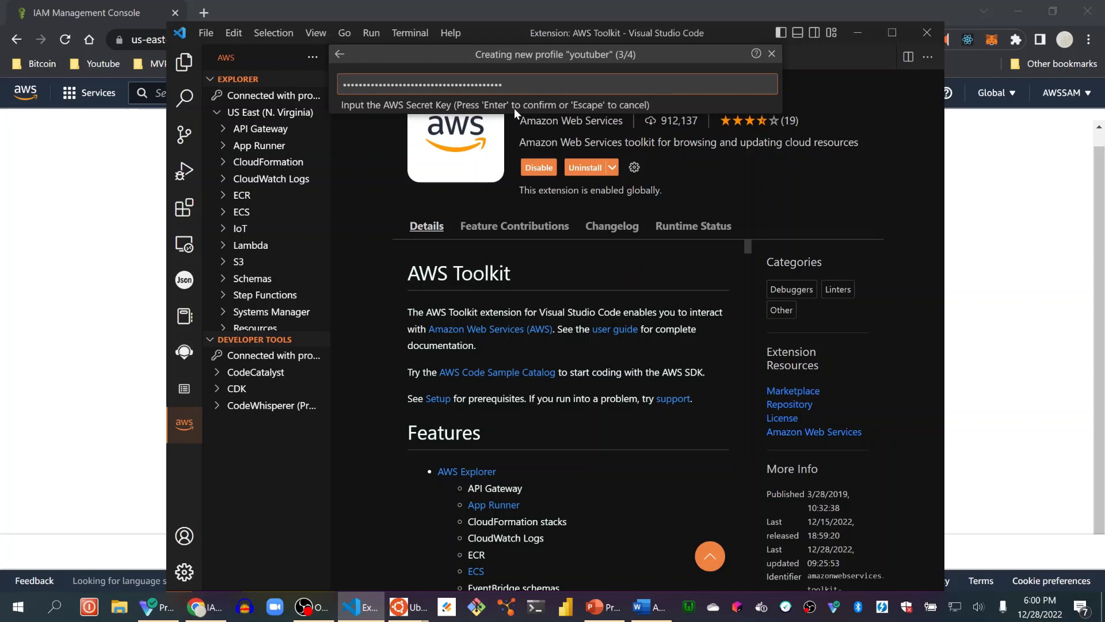
{"action": "key", "text": "Return"}
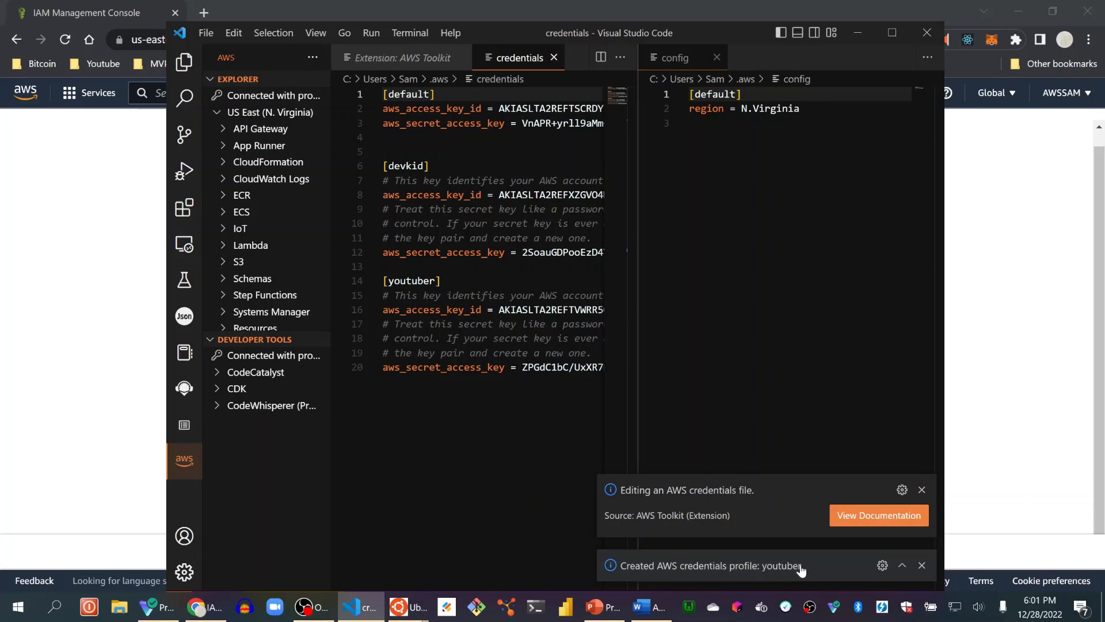
Return to the IAM console in the browser and close the finished Add user wizard.
{"action": "left_click", "coordinate": [996, 337]}
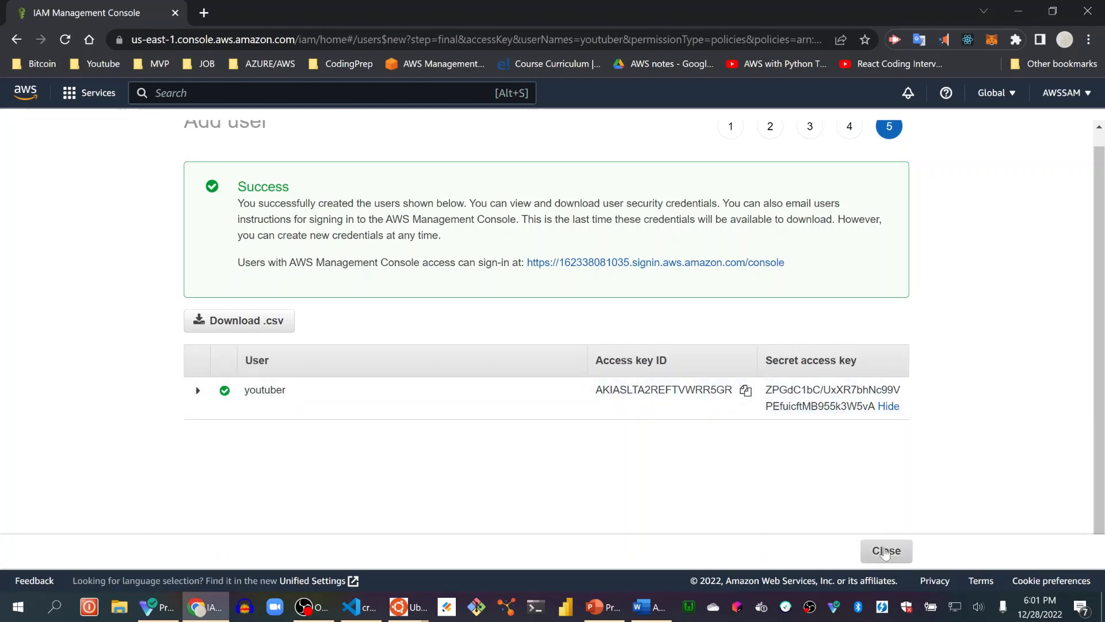
{"action": "left_click", "coordinate": [885, 553]}
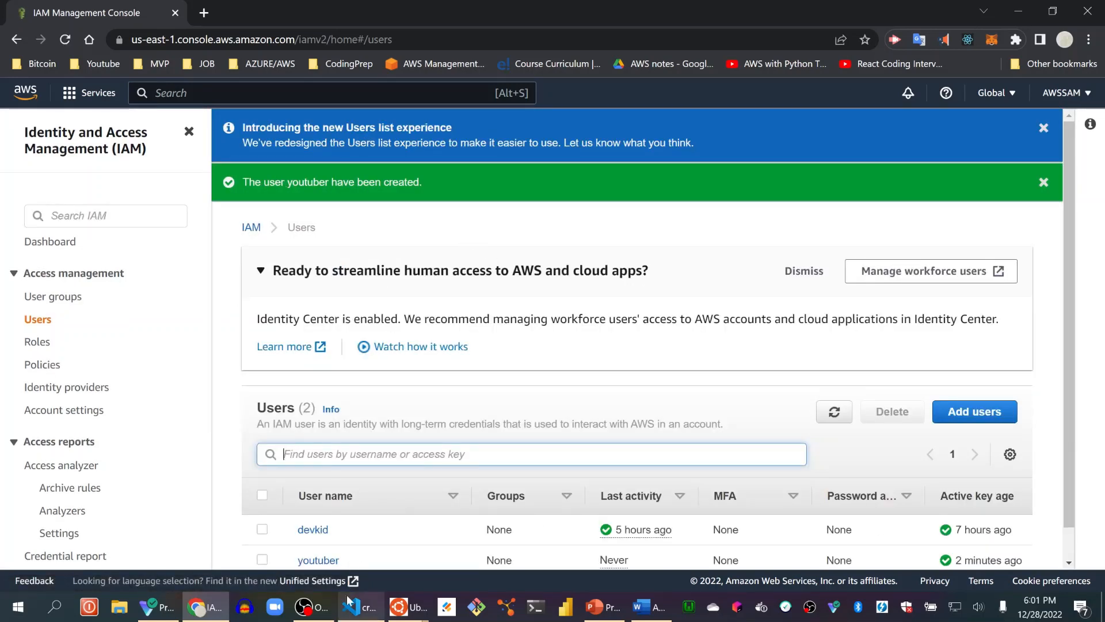
{"action": "left_click", "coordinate": [311, 615]}
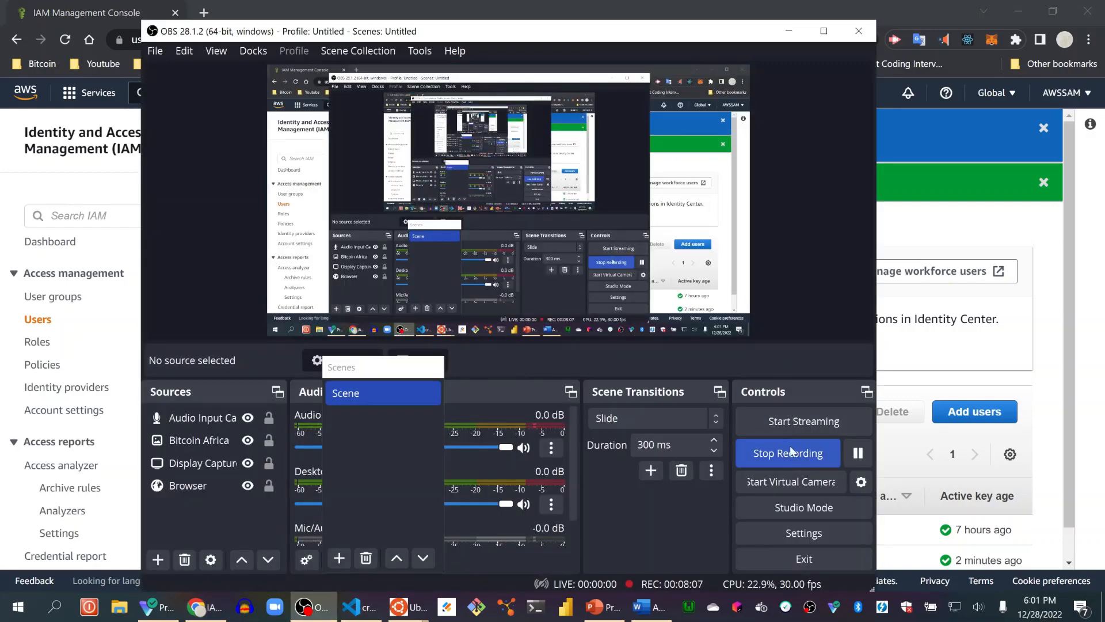